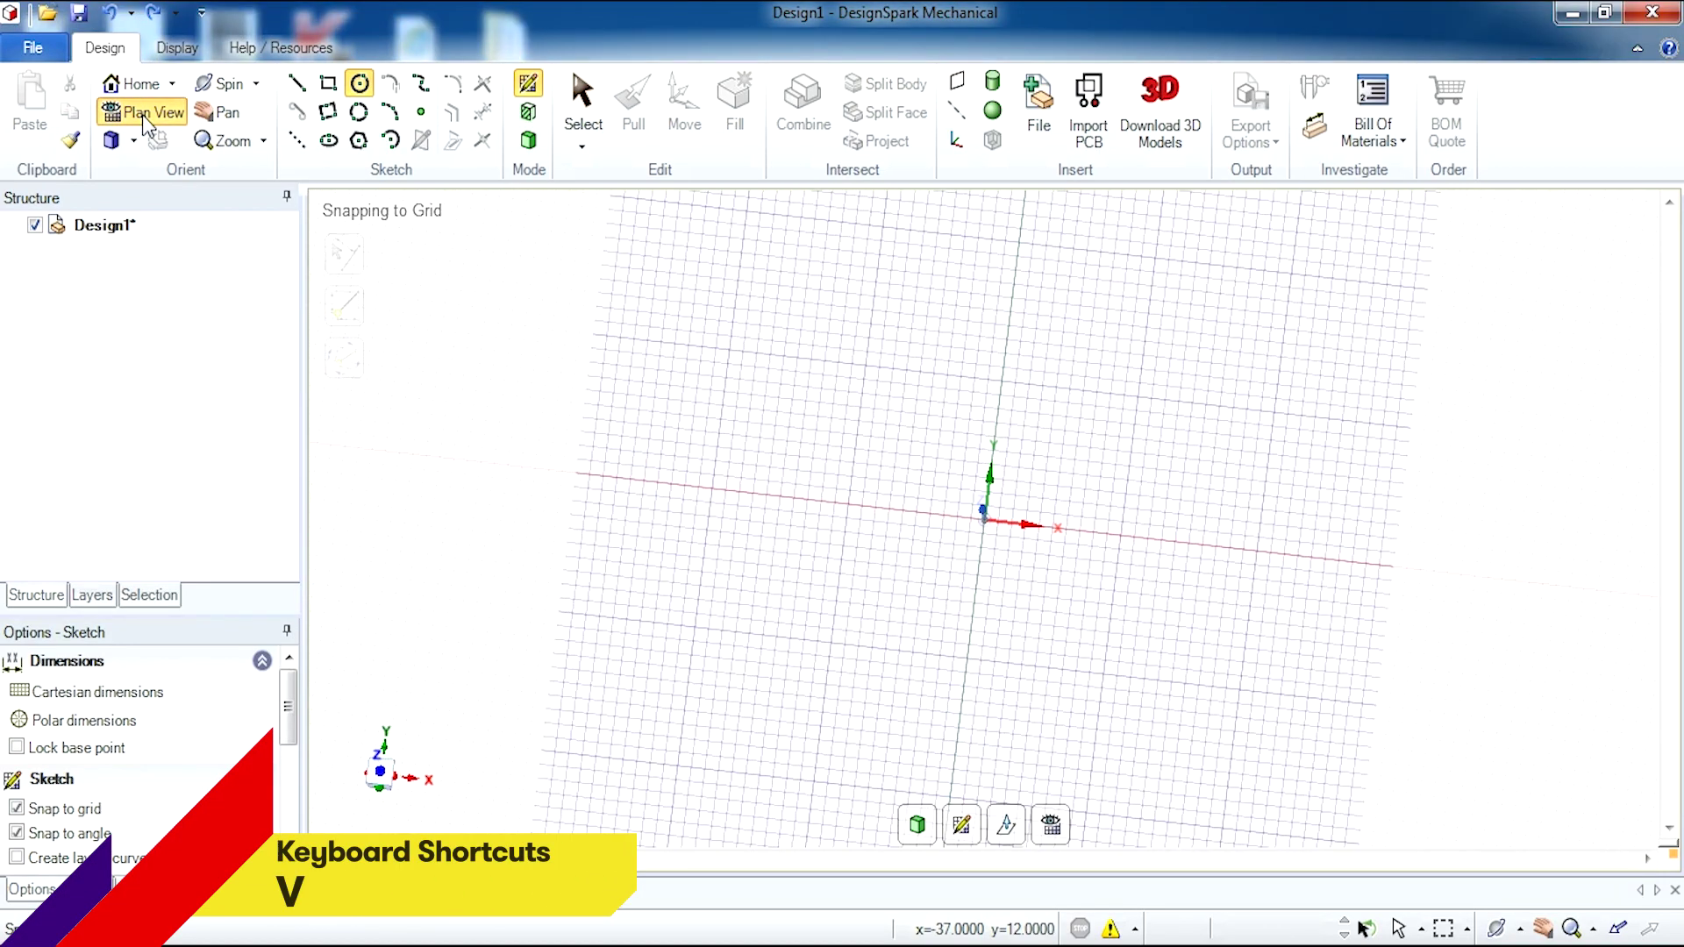
# Sketch two concentric circles centred on the origin, 12 mm and 4 mm in diameter
pyautogui.click(360, 84)
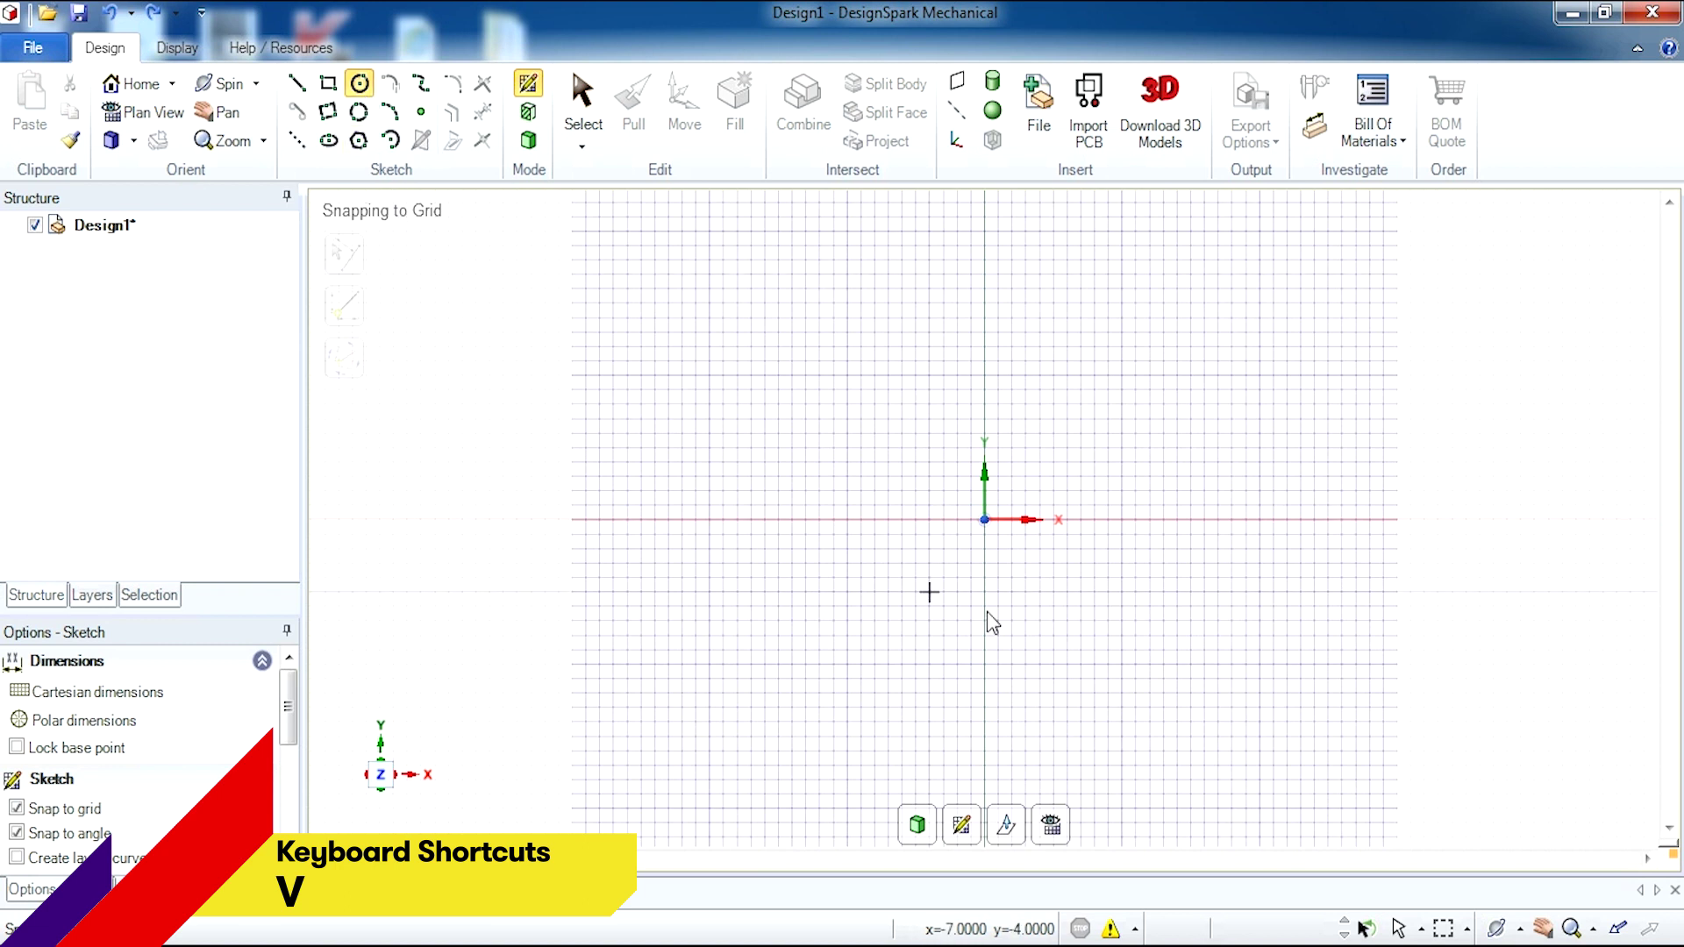
pyautogui.click(986, 521)
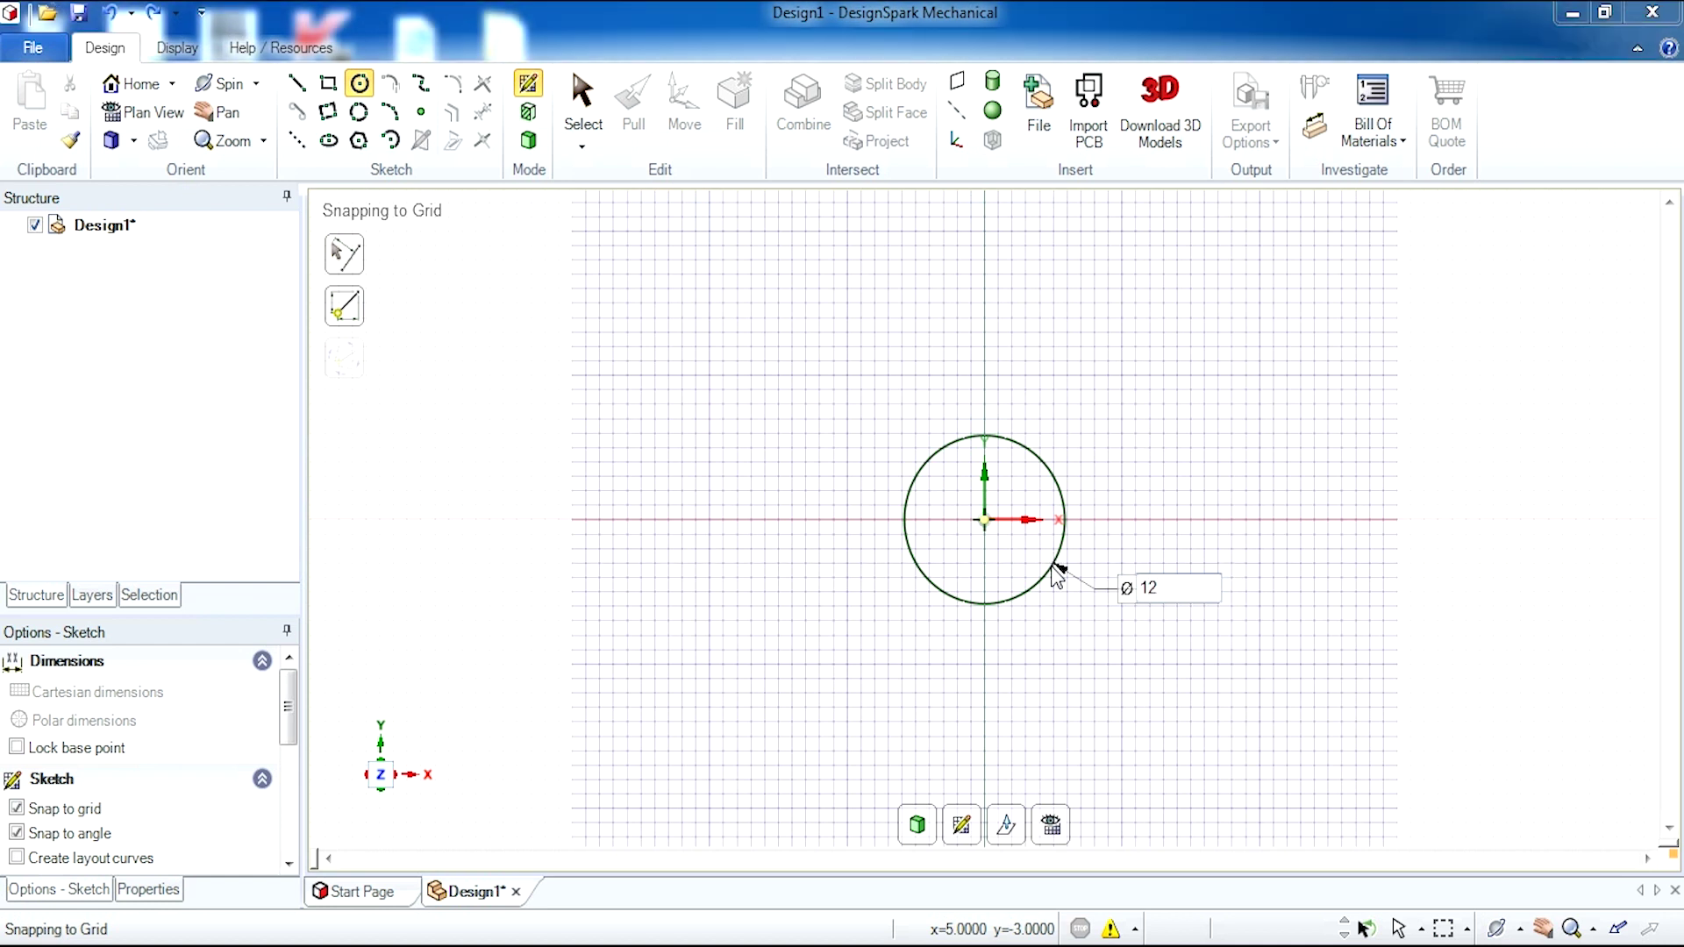
pyautogui.write('12')
pyautogui.press('Return')
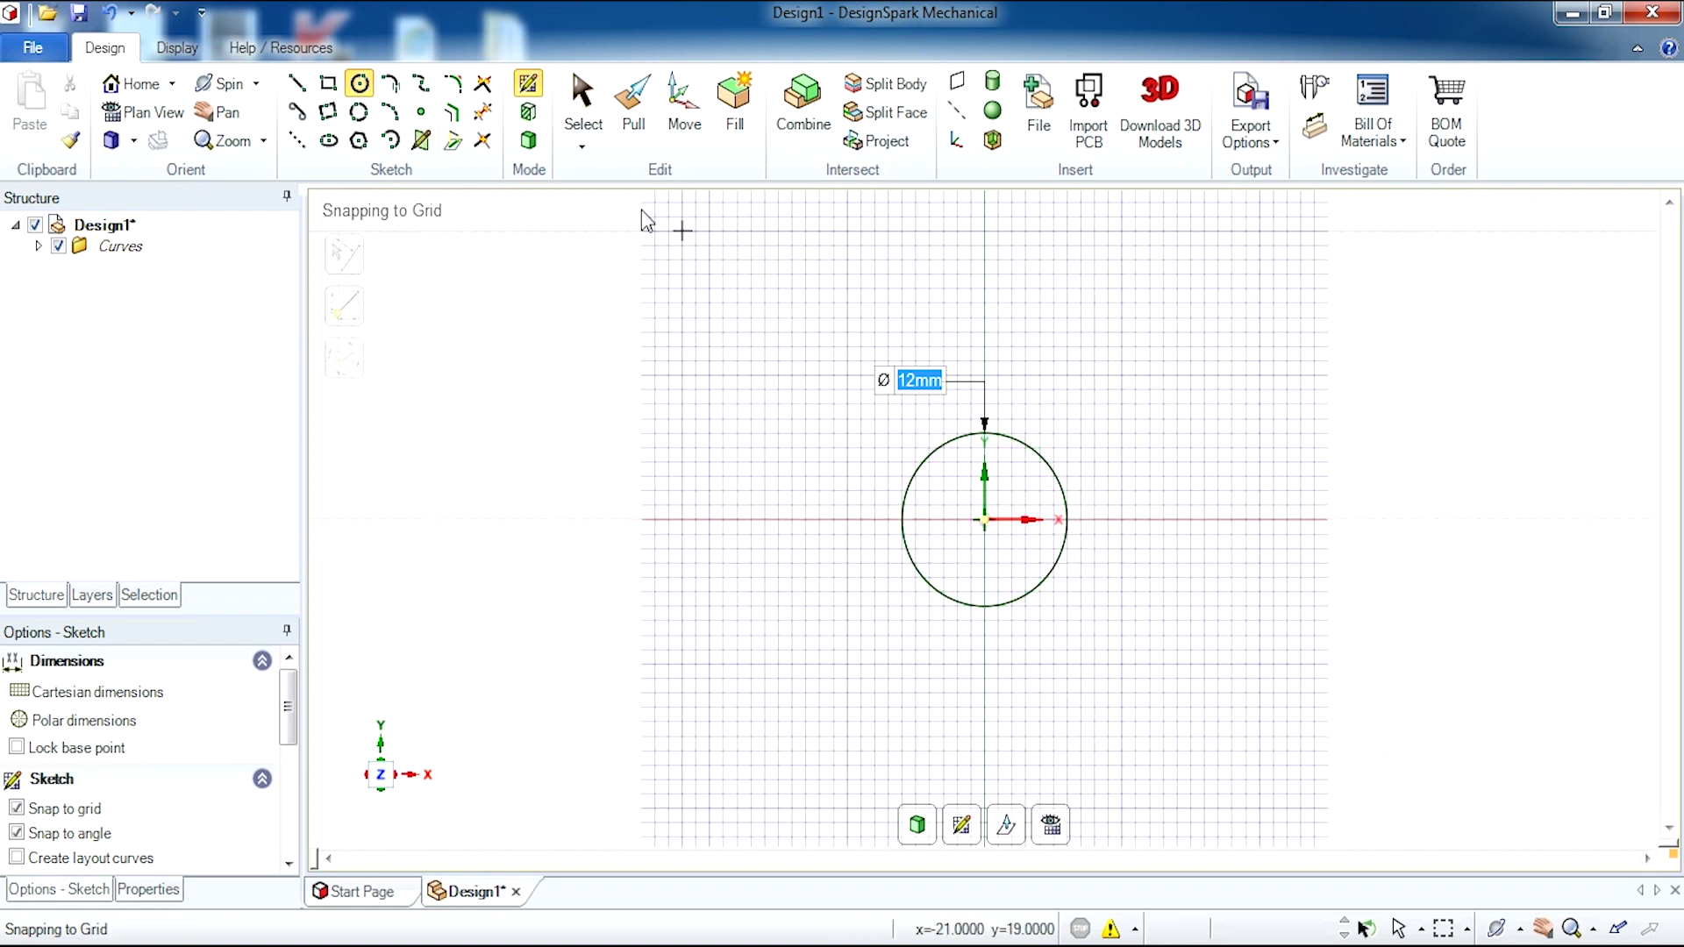
pyautogui.click(360, 86)
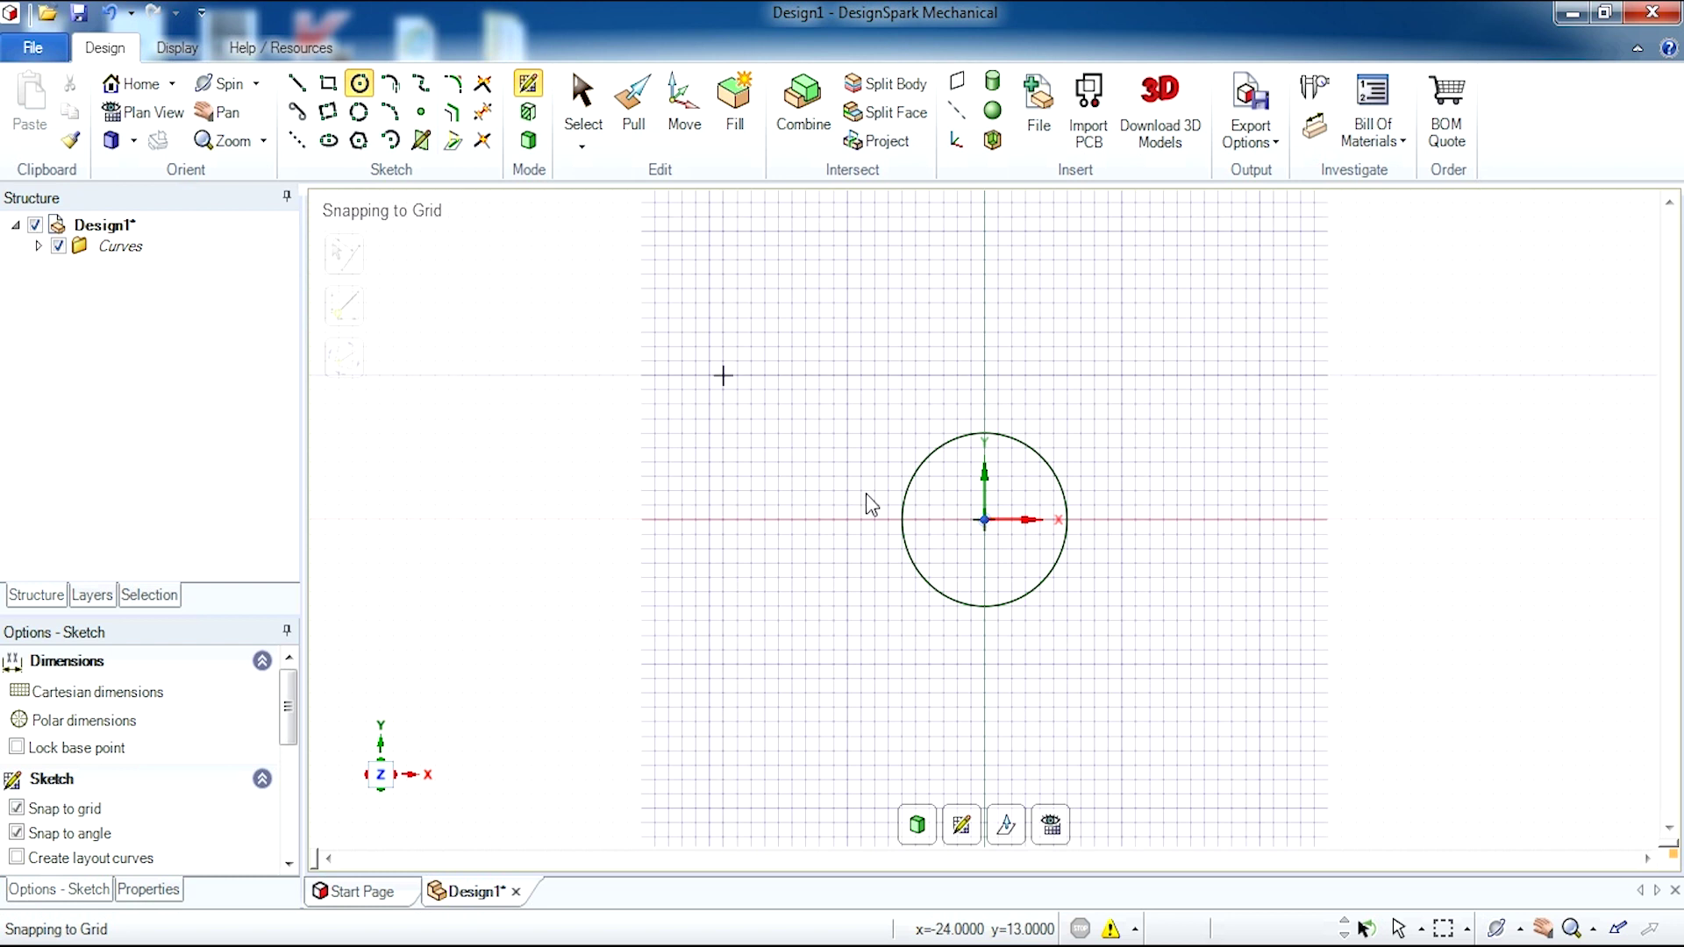
pyautogui.click(986, 521)
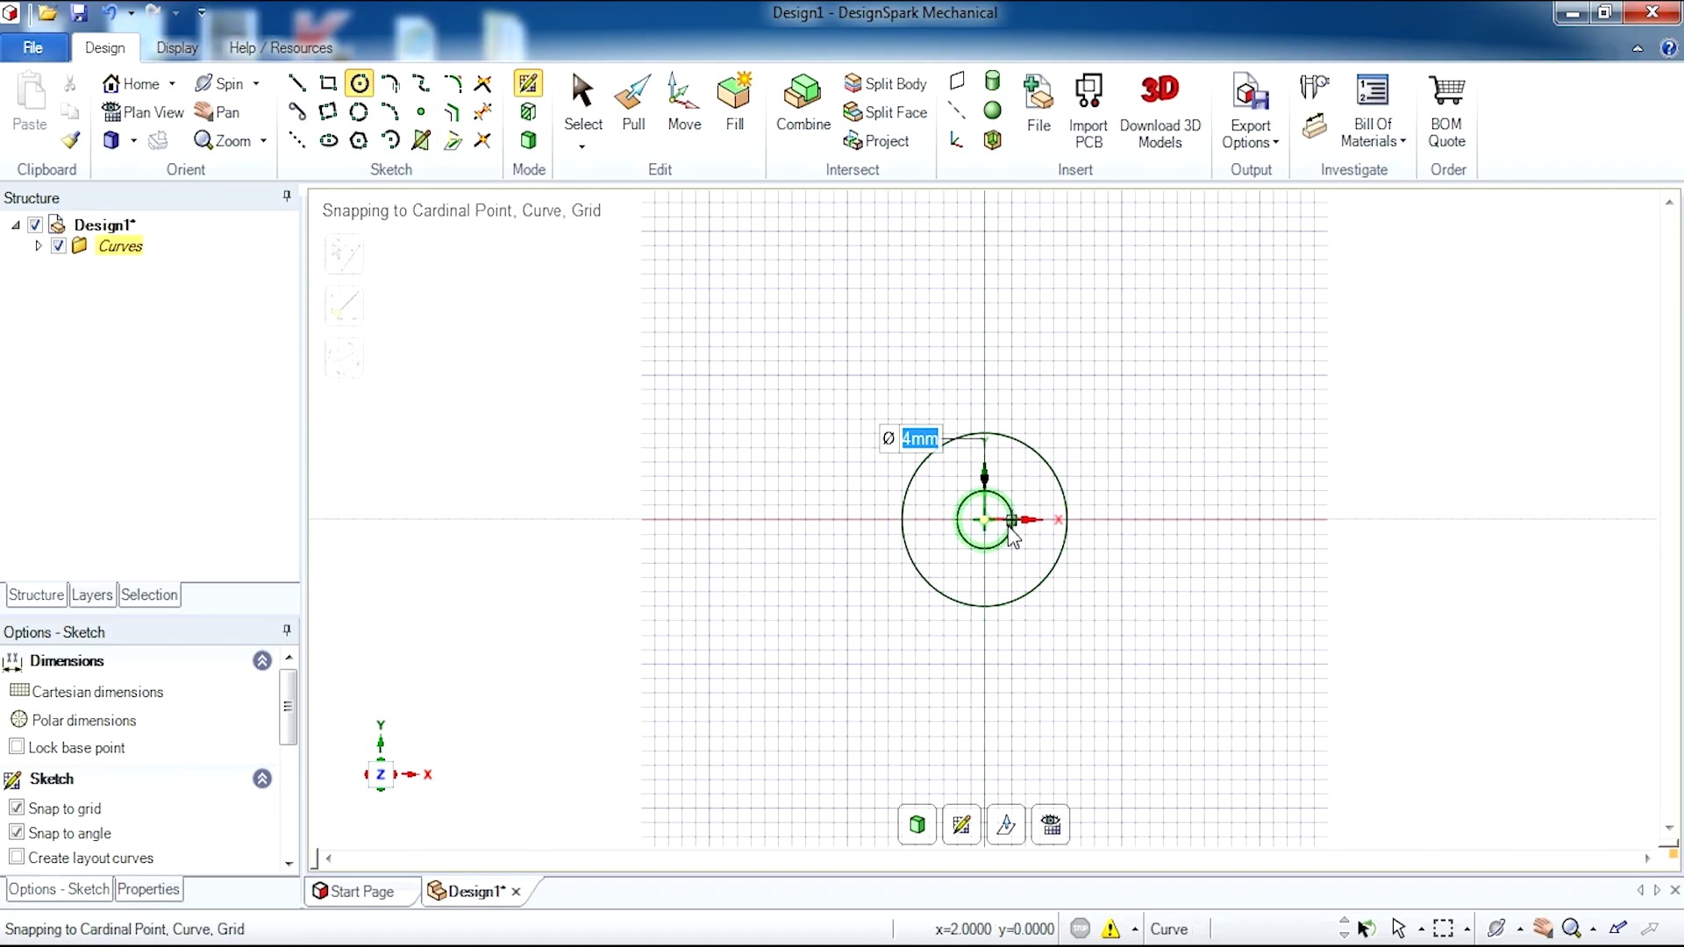
pyautogui.click(1012, 521)
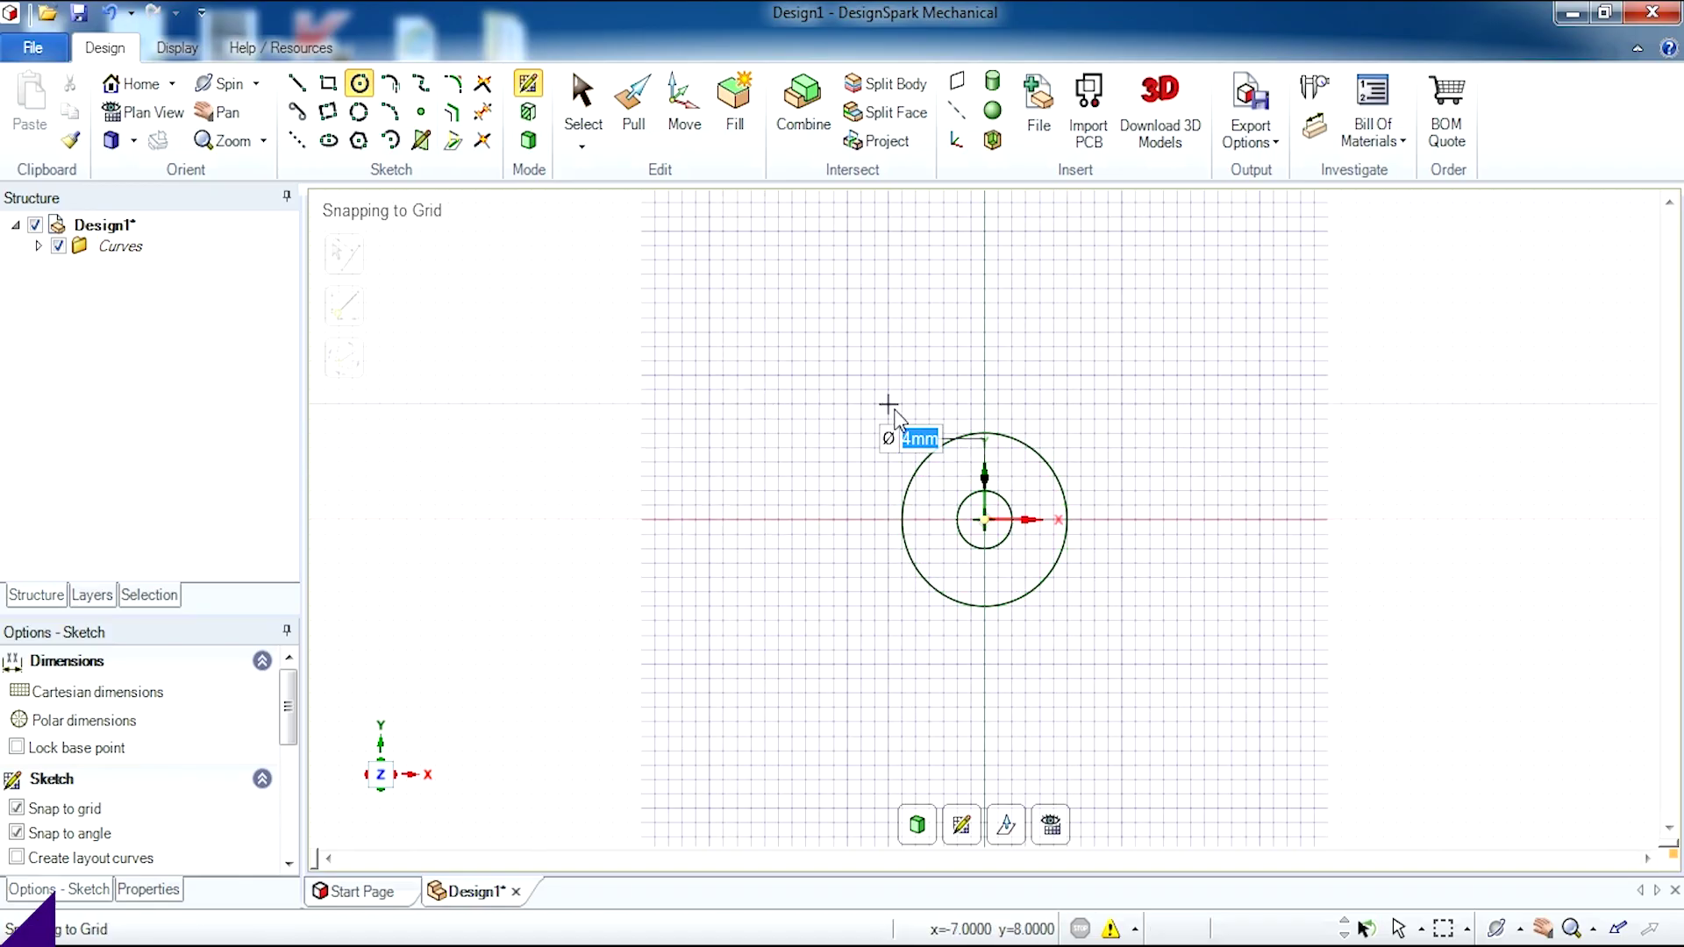
# Switch to 3D mode and pull the ring-shaped face between the two circles upward by 20 mm into a hollow cylinder
pyautogui.click(133, 88)
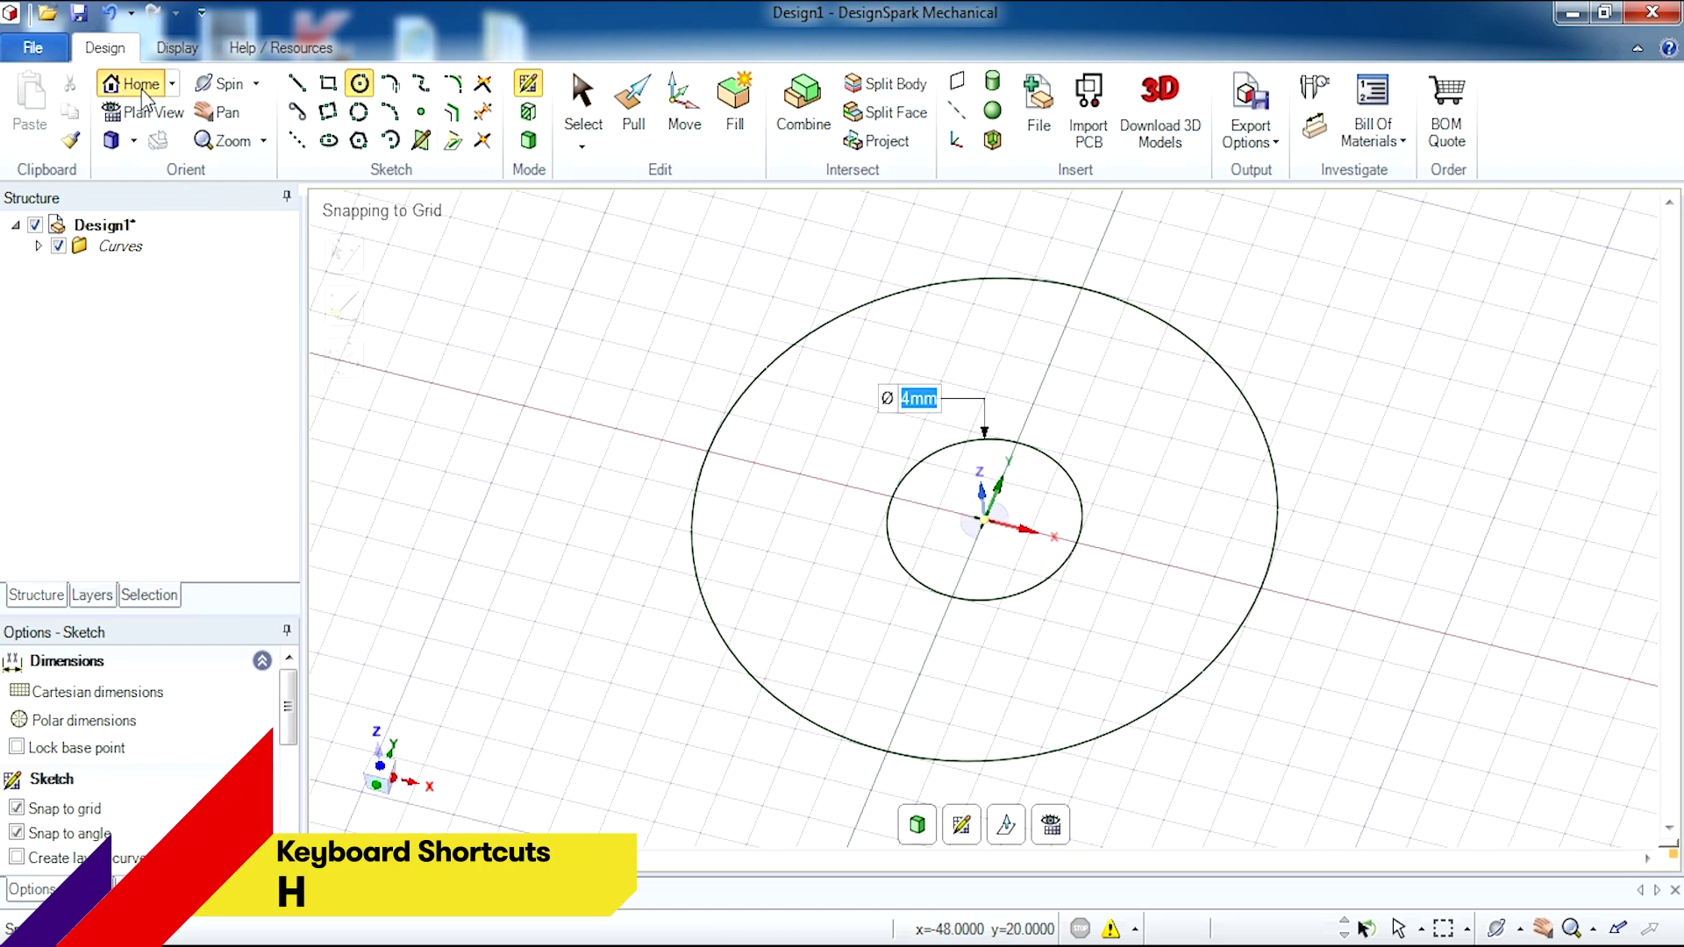
pyautogui.click(527, 141)
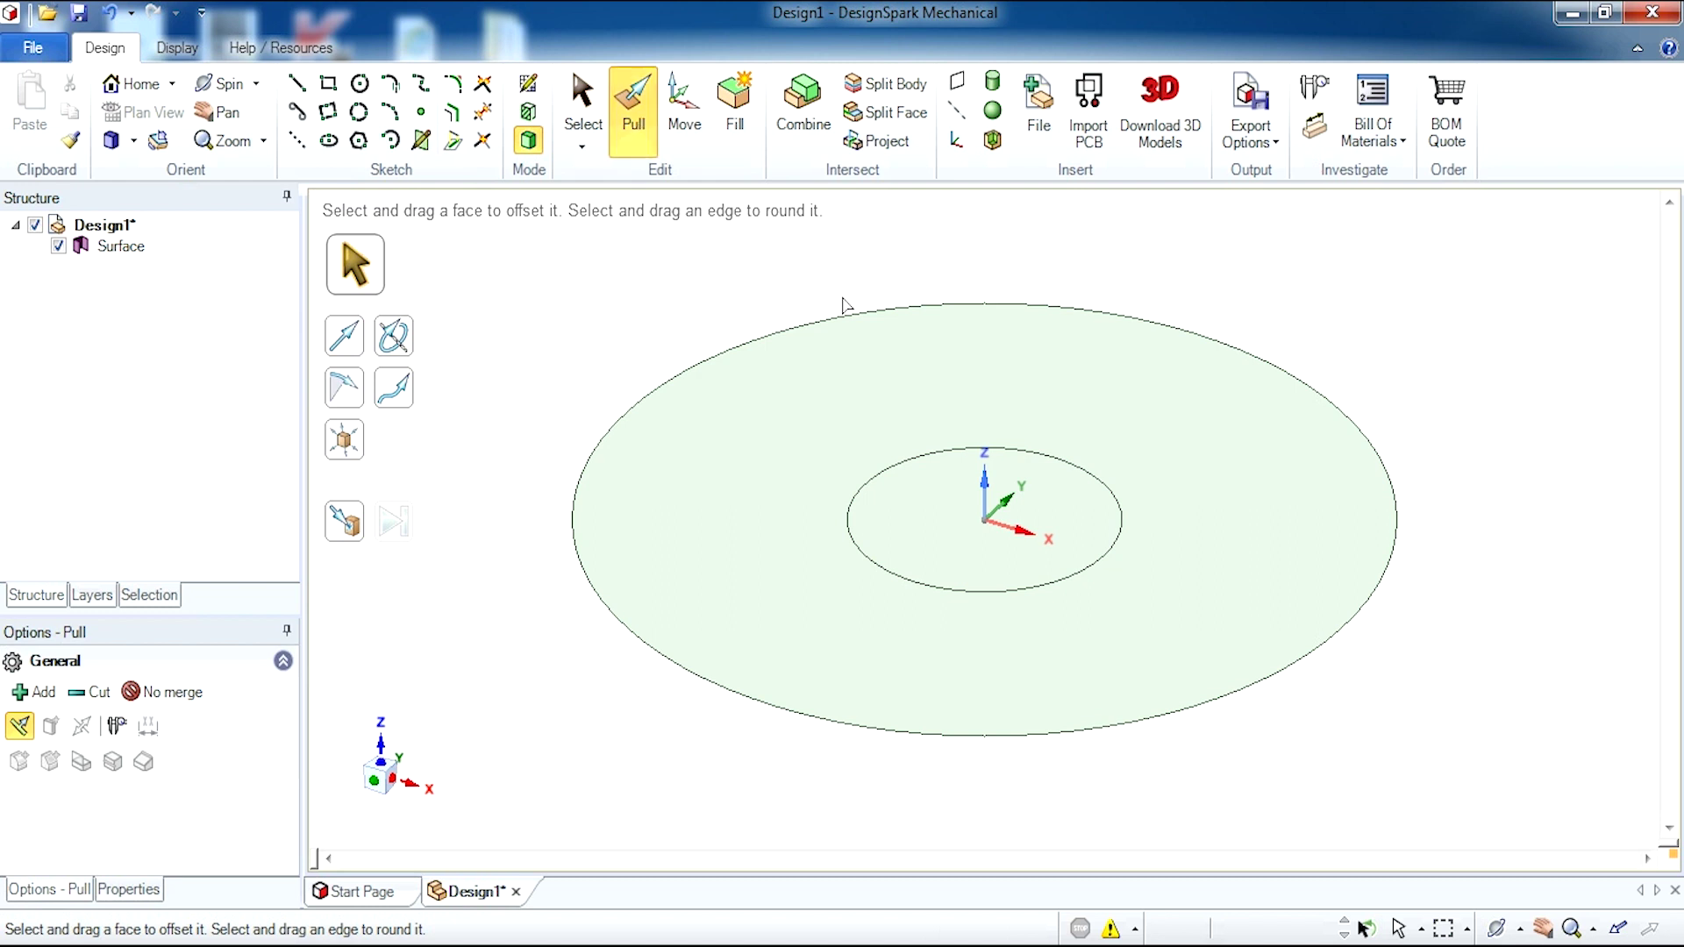
pyautogui.click(796, 467)
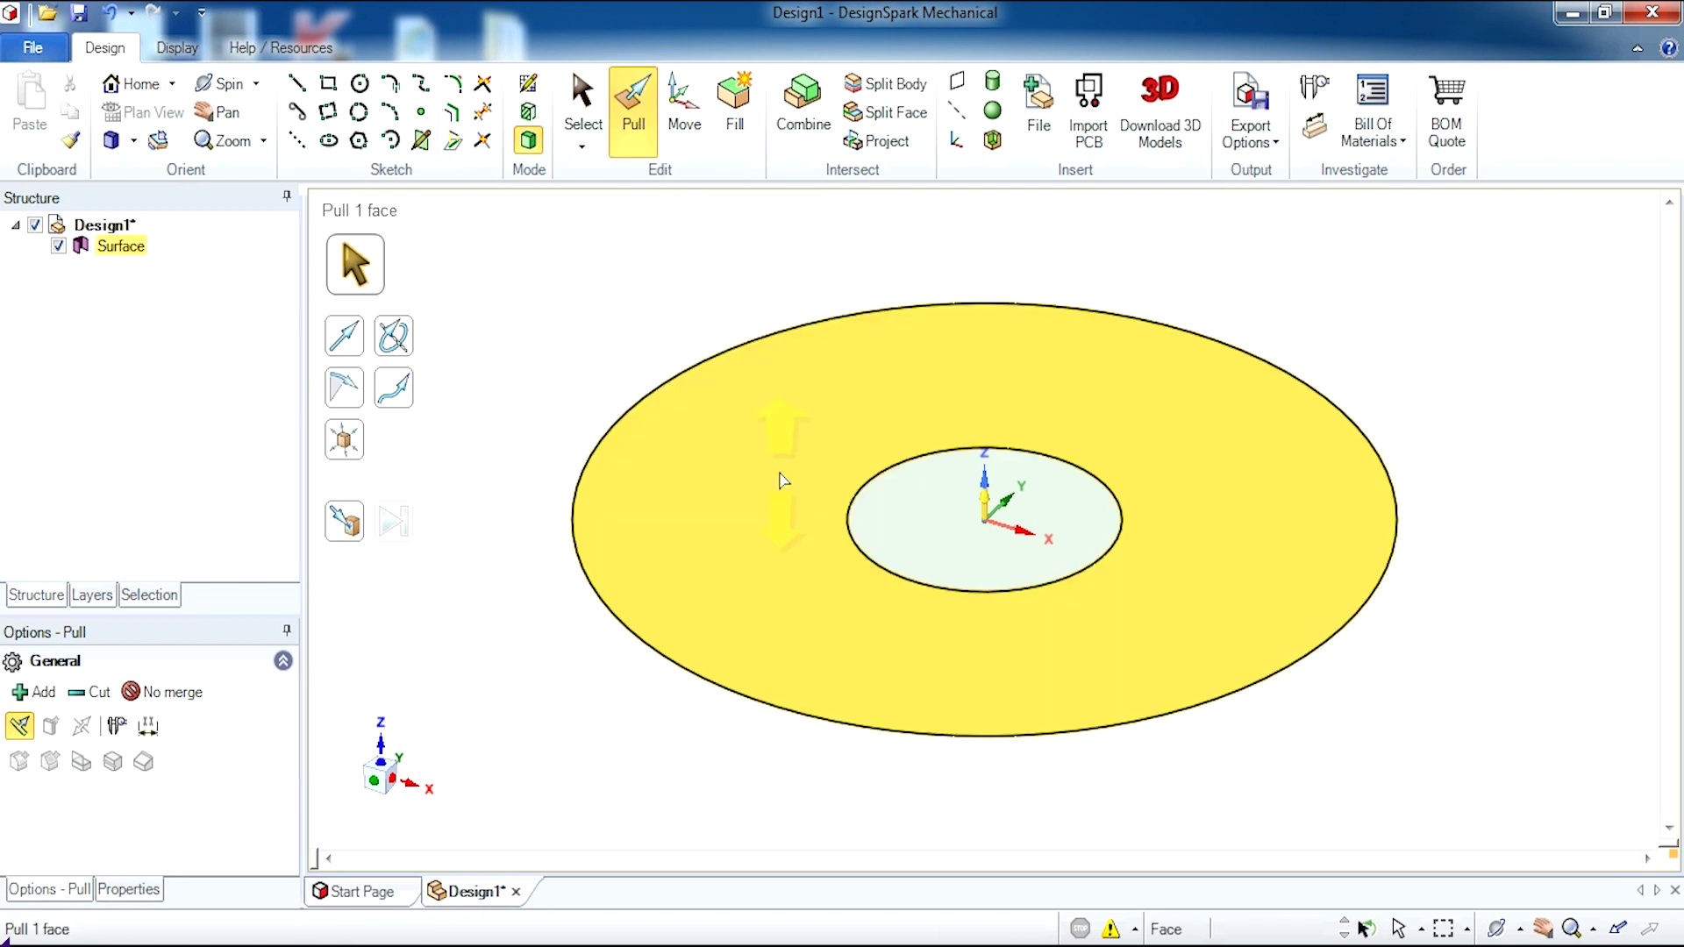
pyautogui.moveTo(781, 480); pyautogui.dragTo(775, 397)
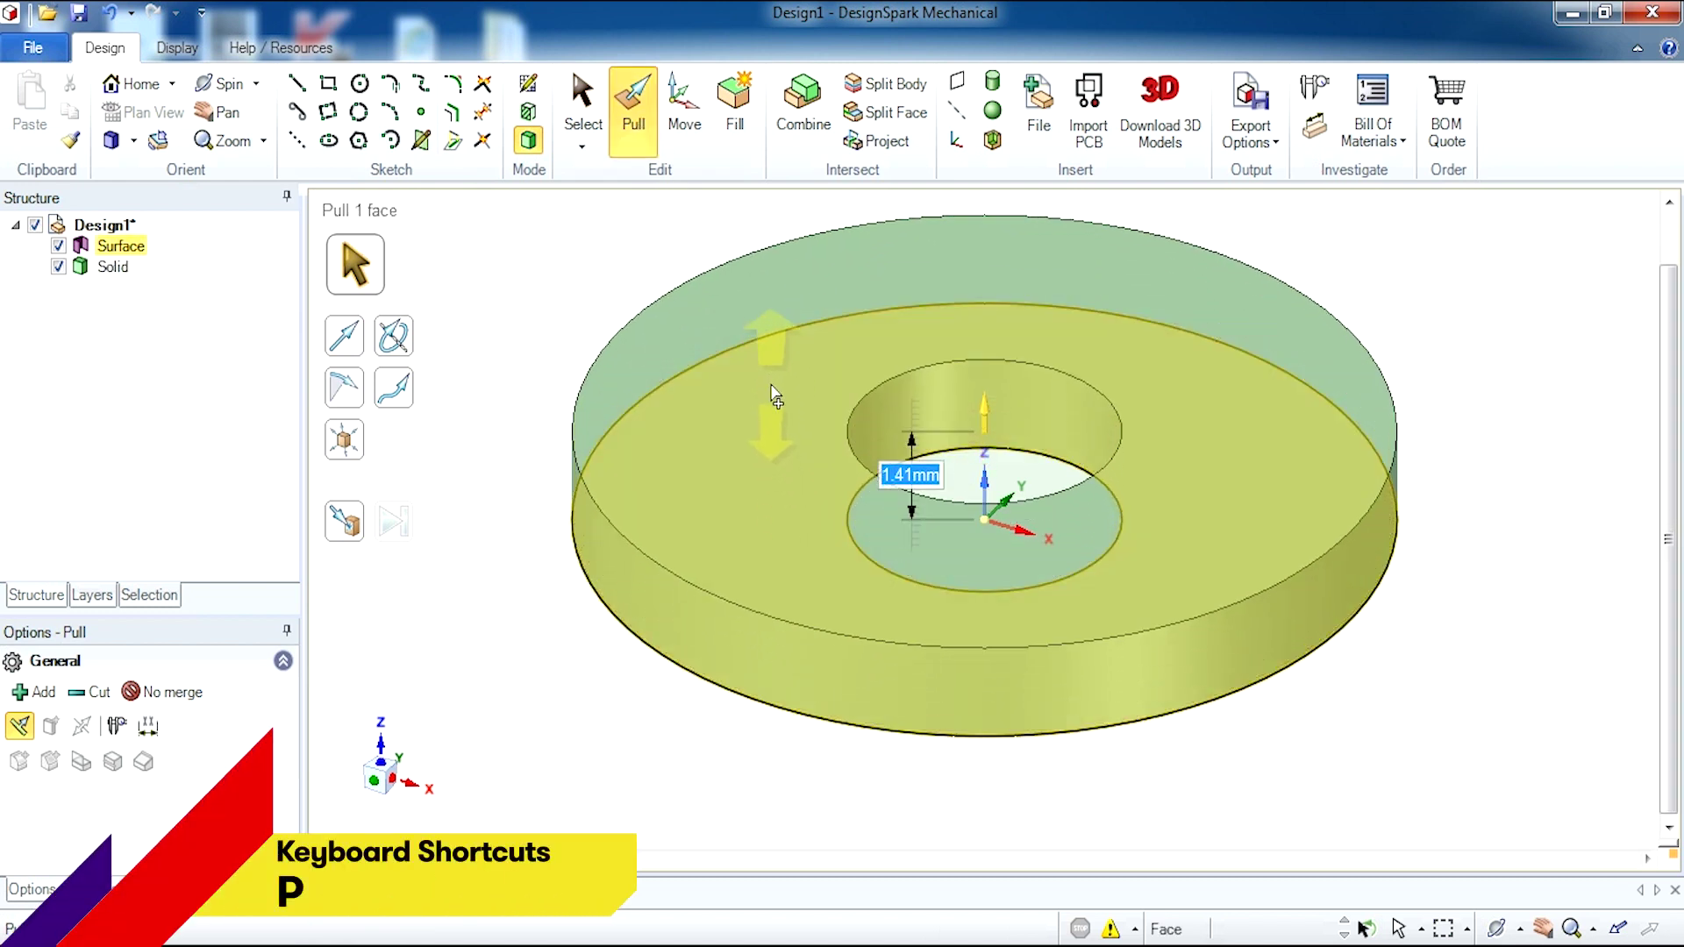
pyautogui.moveTo(776, 397); pyautogui.dragTo(787, 375)
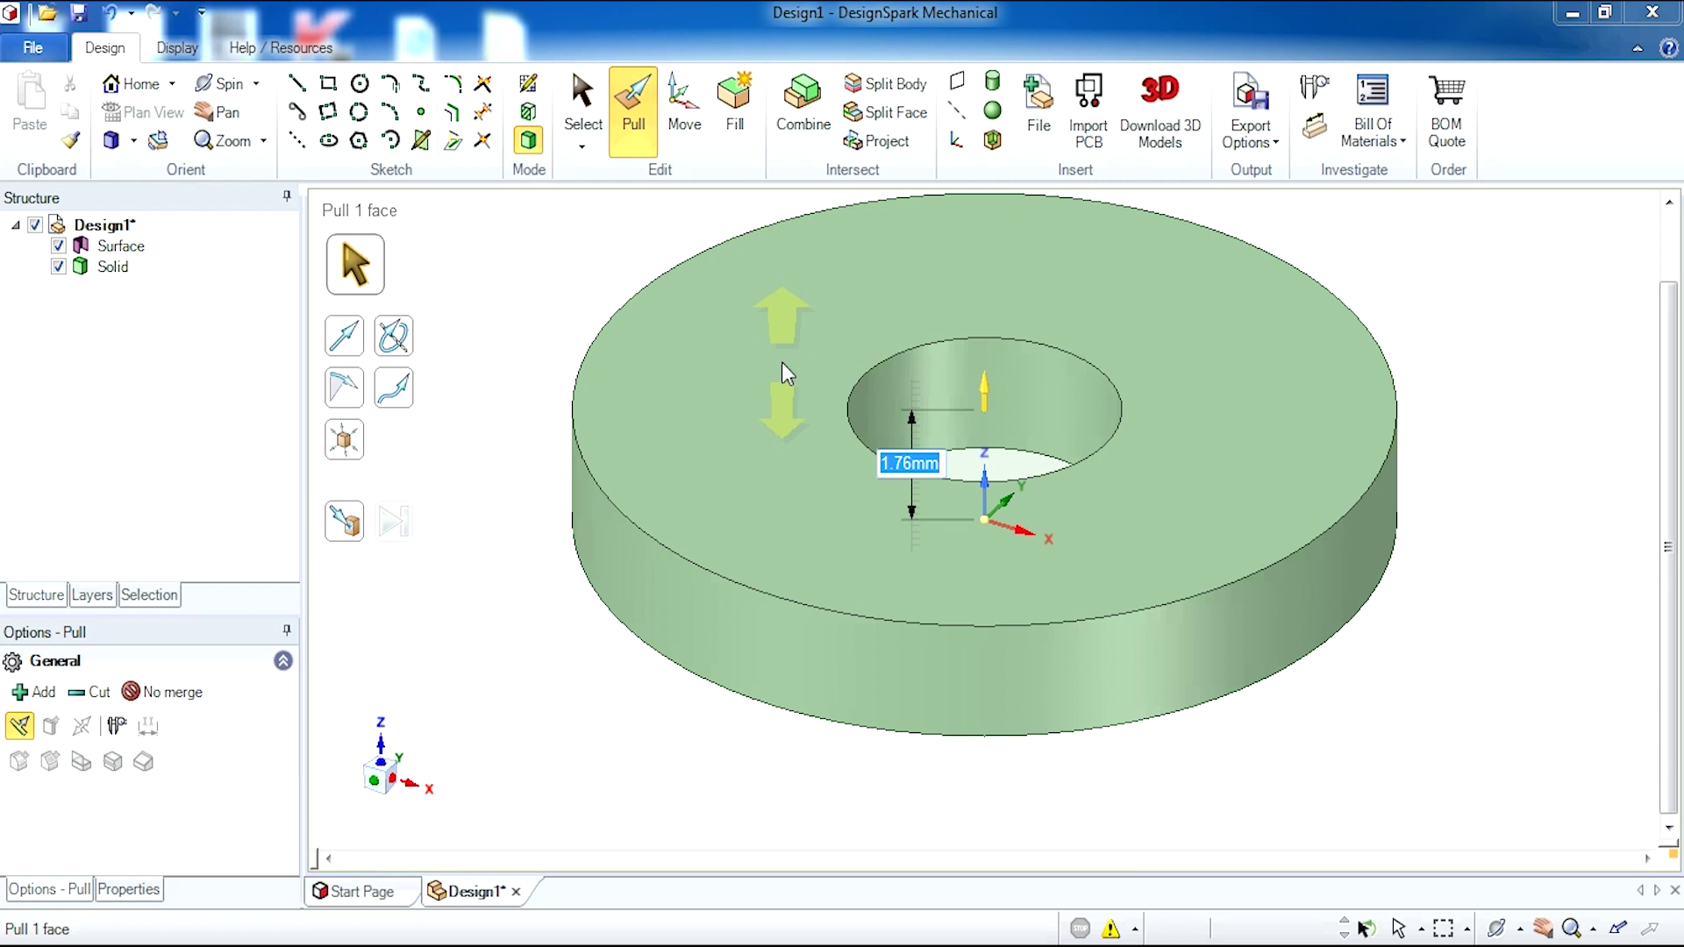
pyautogui.write('20')
pyautogui.press('Return')
pyautogui.press('z')
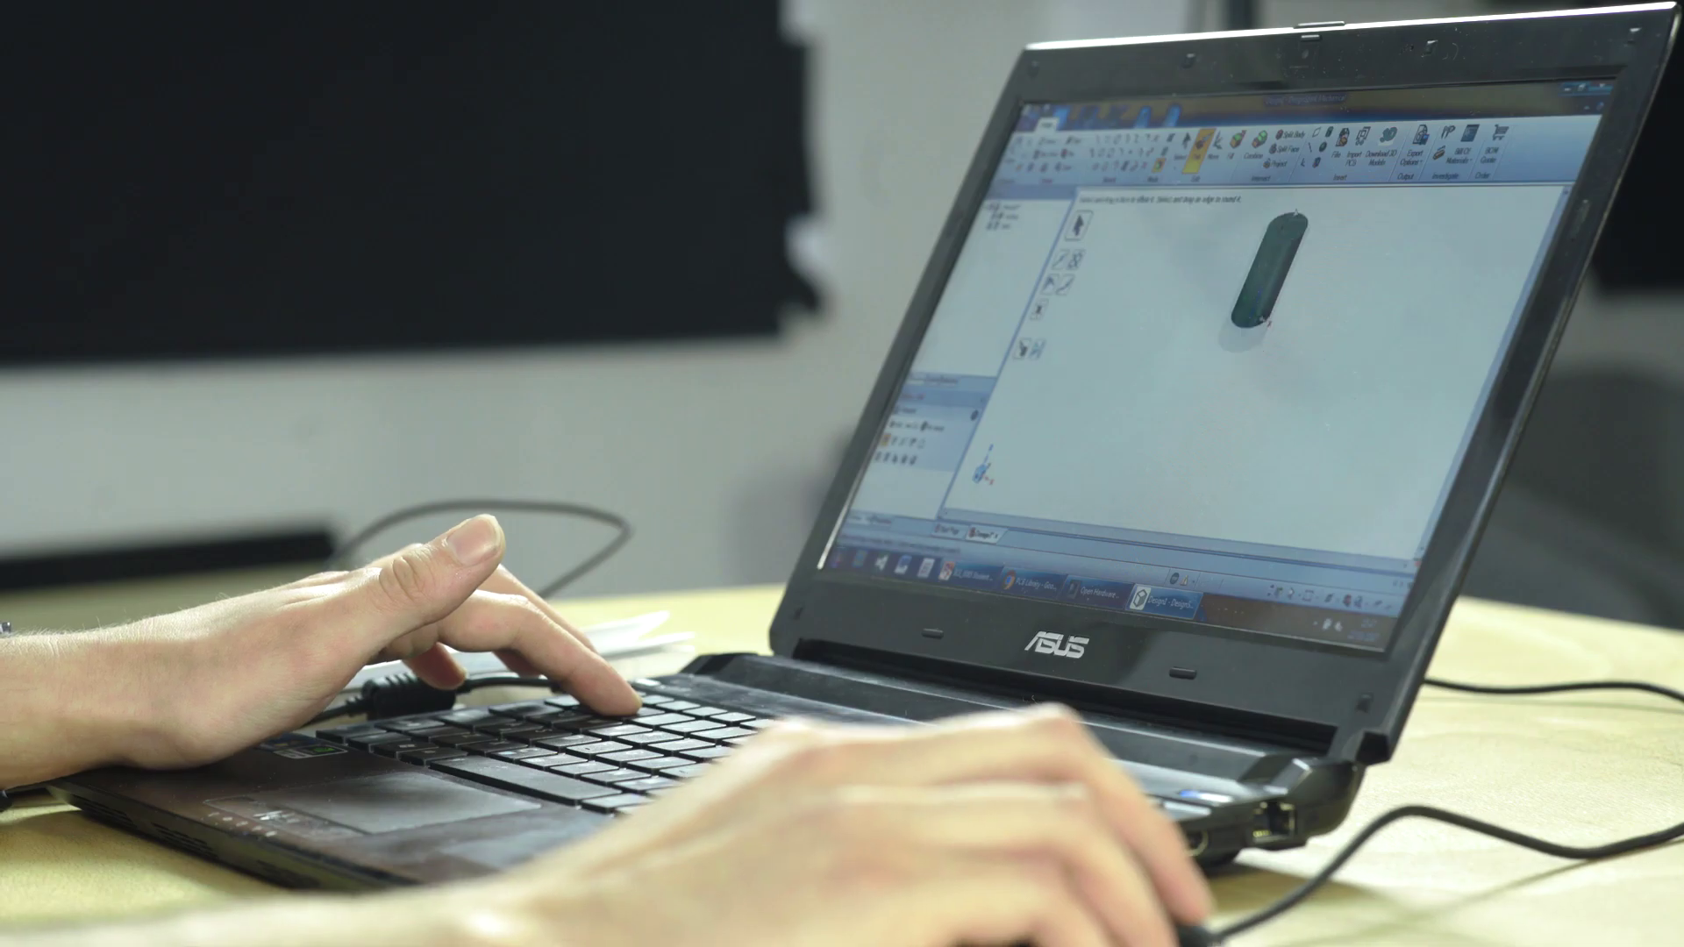
pyautogui.scroll(6, 1297, 213)
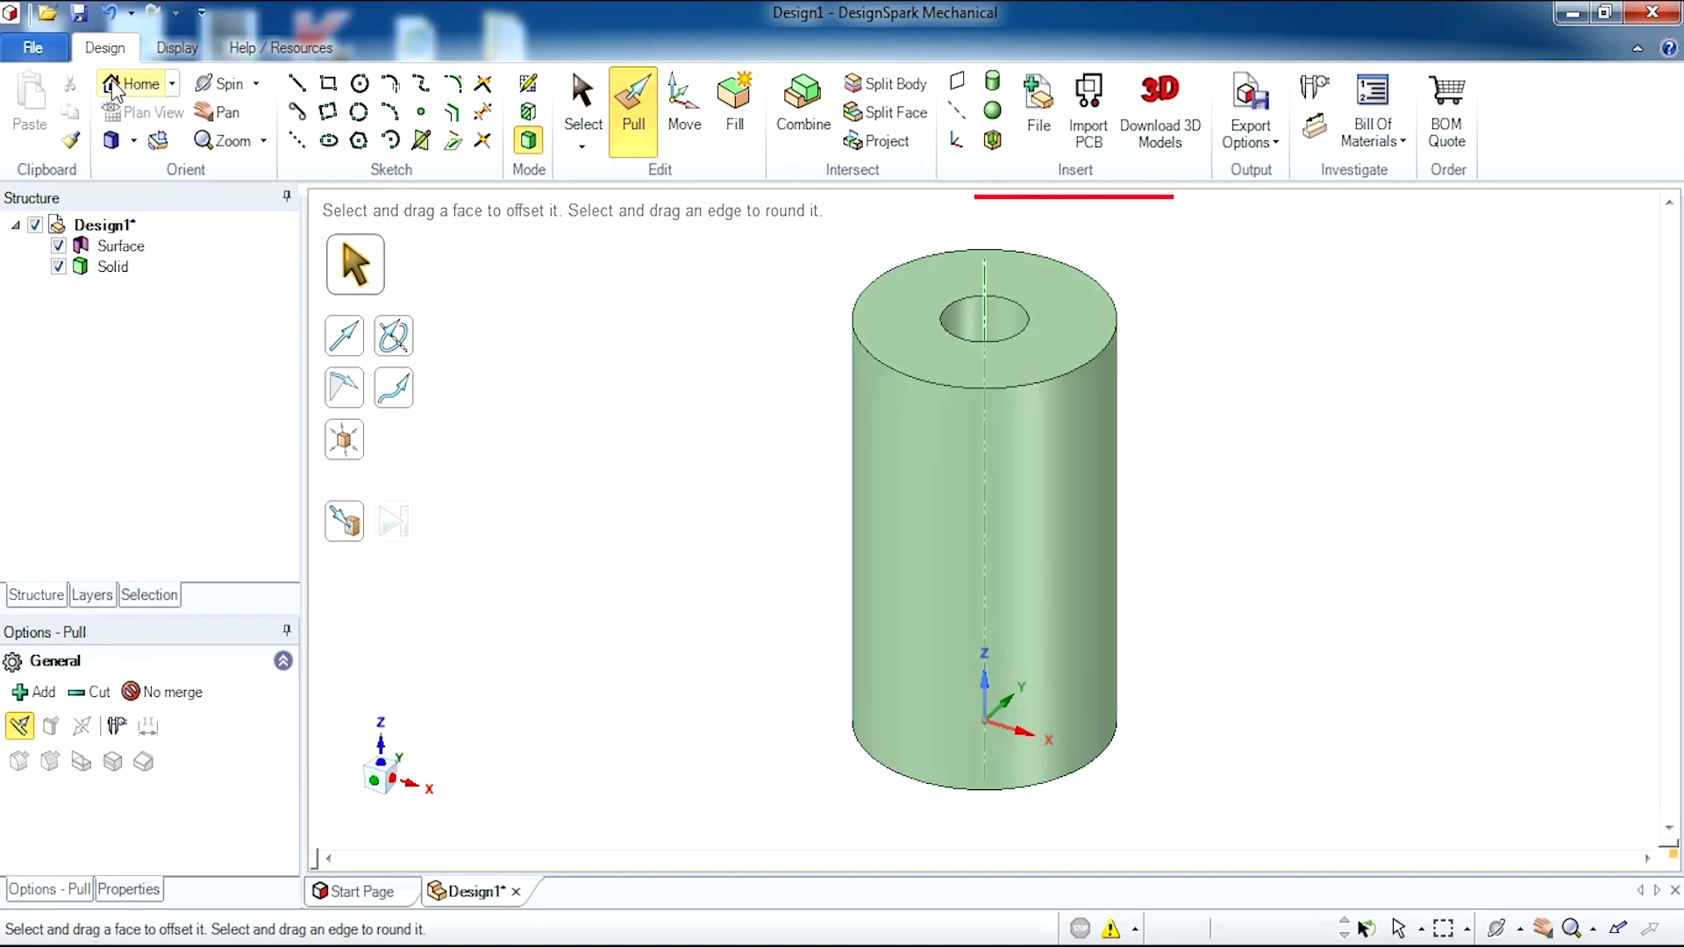
# Insert a plane through the cylinder's central axis and show the solid in section mode on that plane, viewed head-on
pyautogui.click(994, 471)
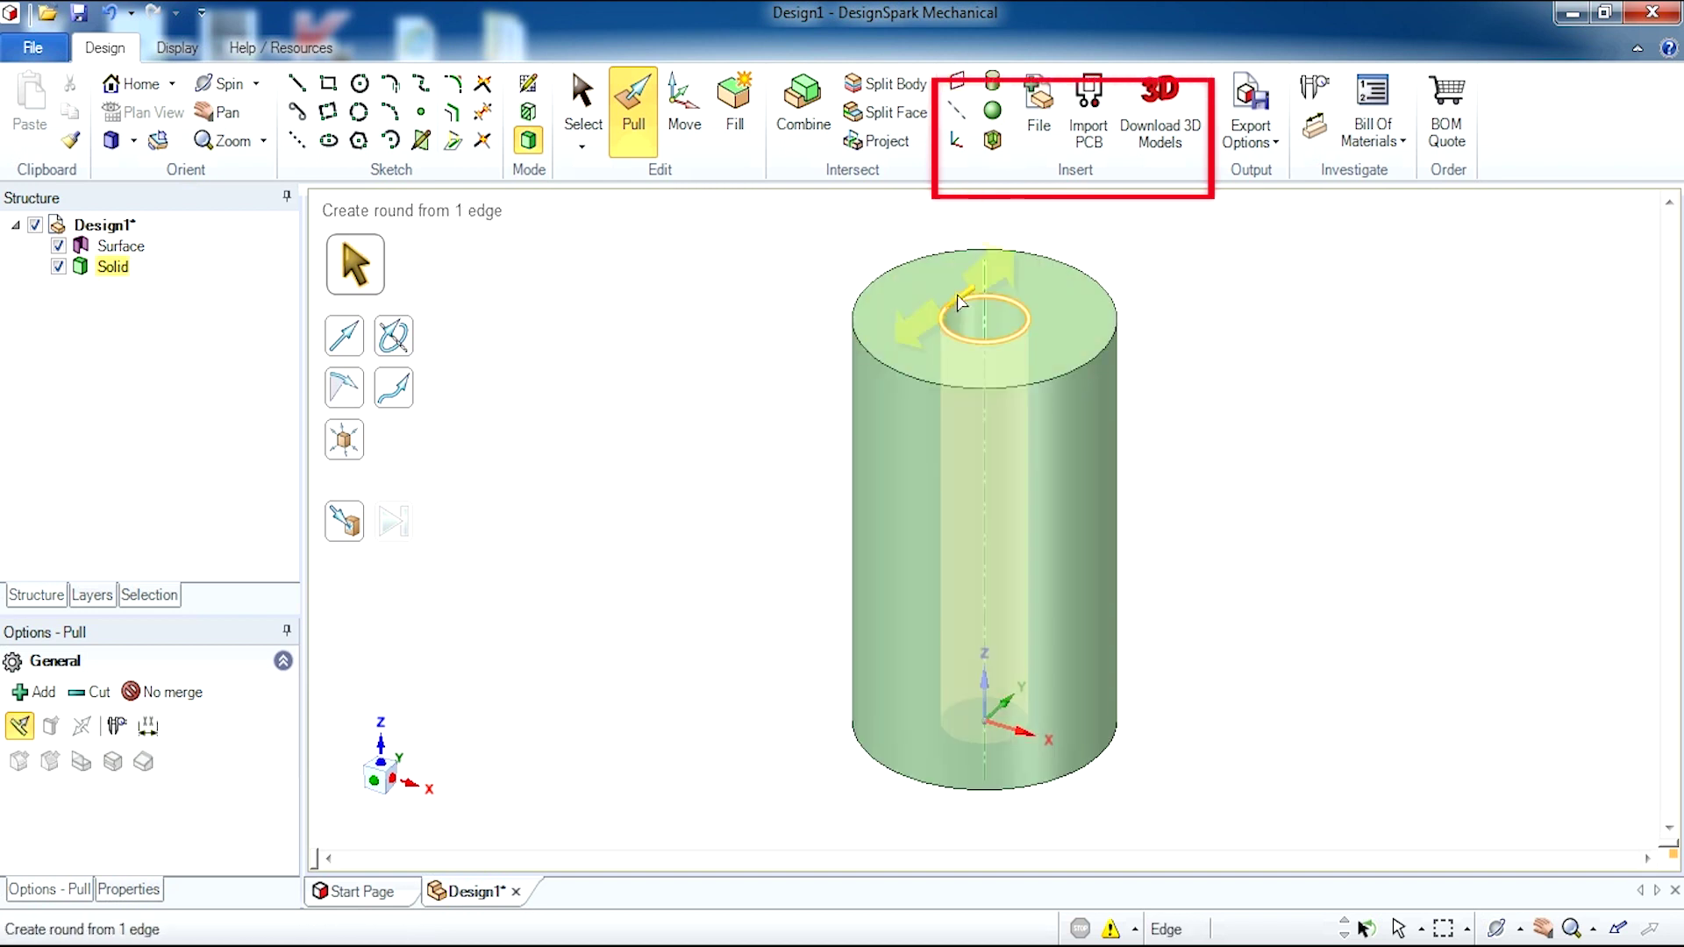
pyautogui.click(989, 282)
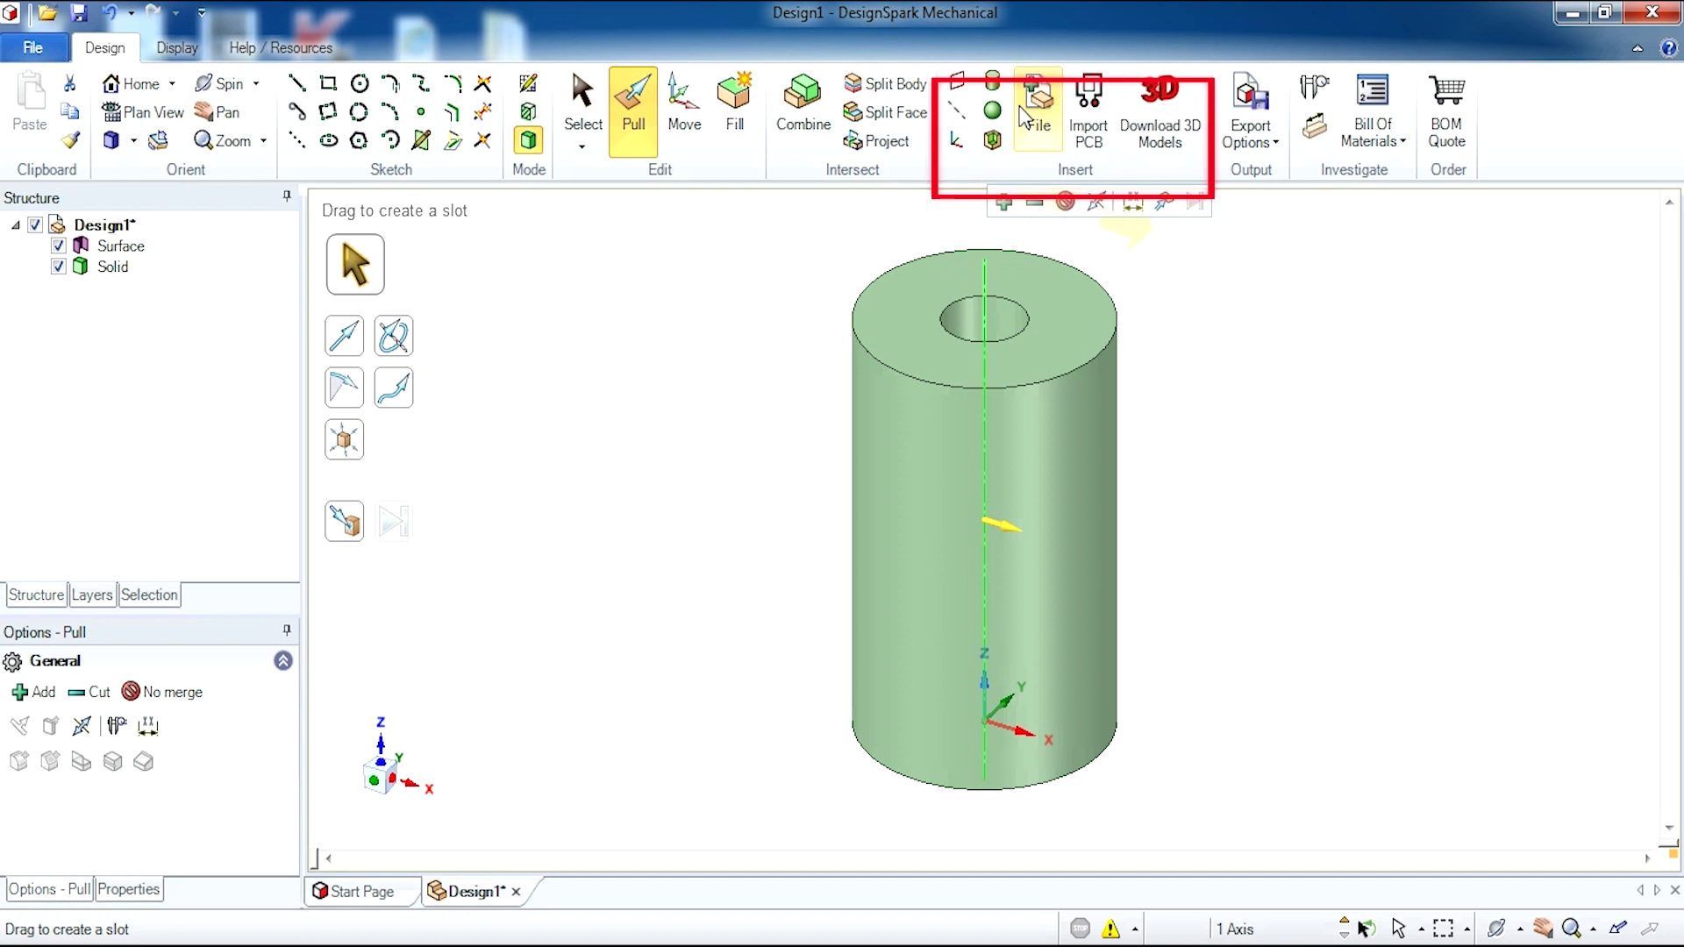
pyautogui.click(957, 85)
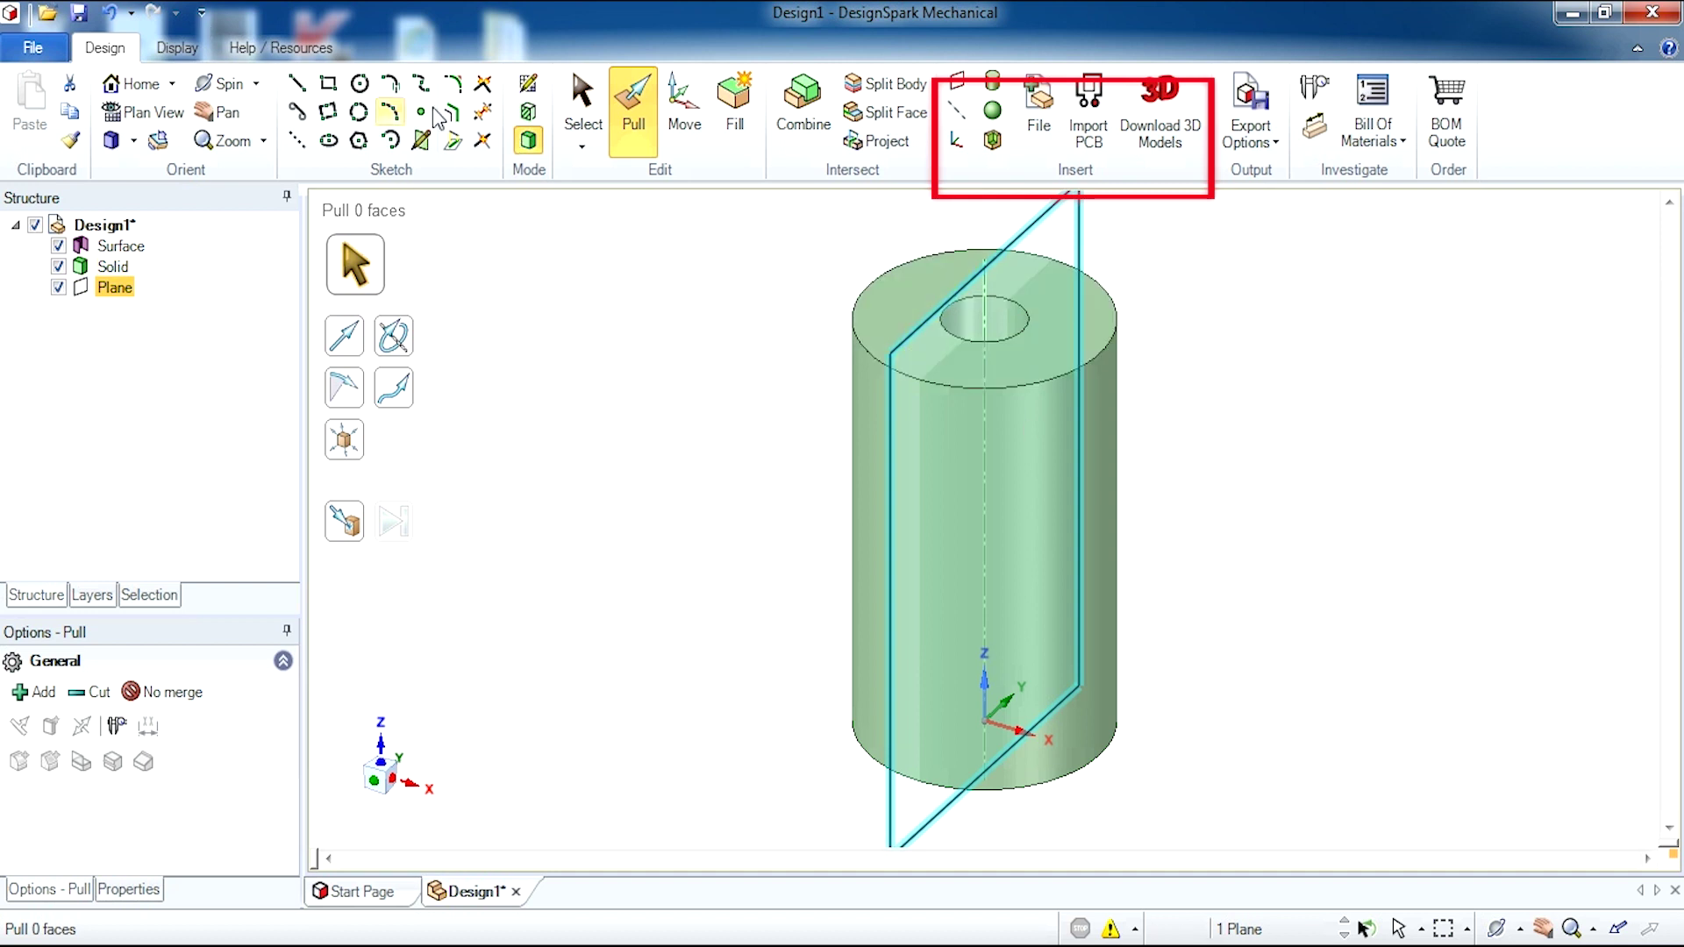
pyautogui.click(531, 116)
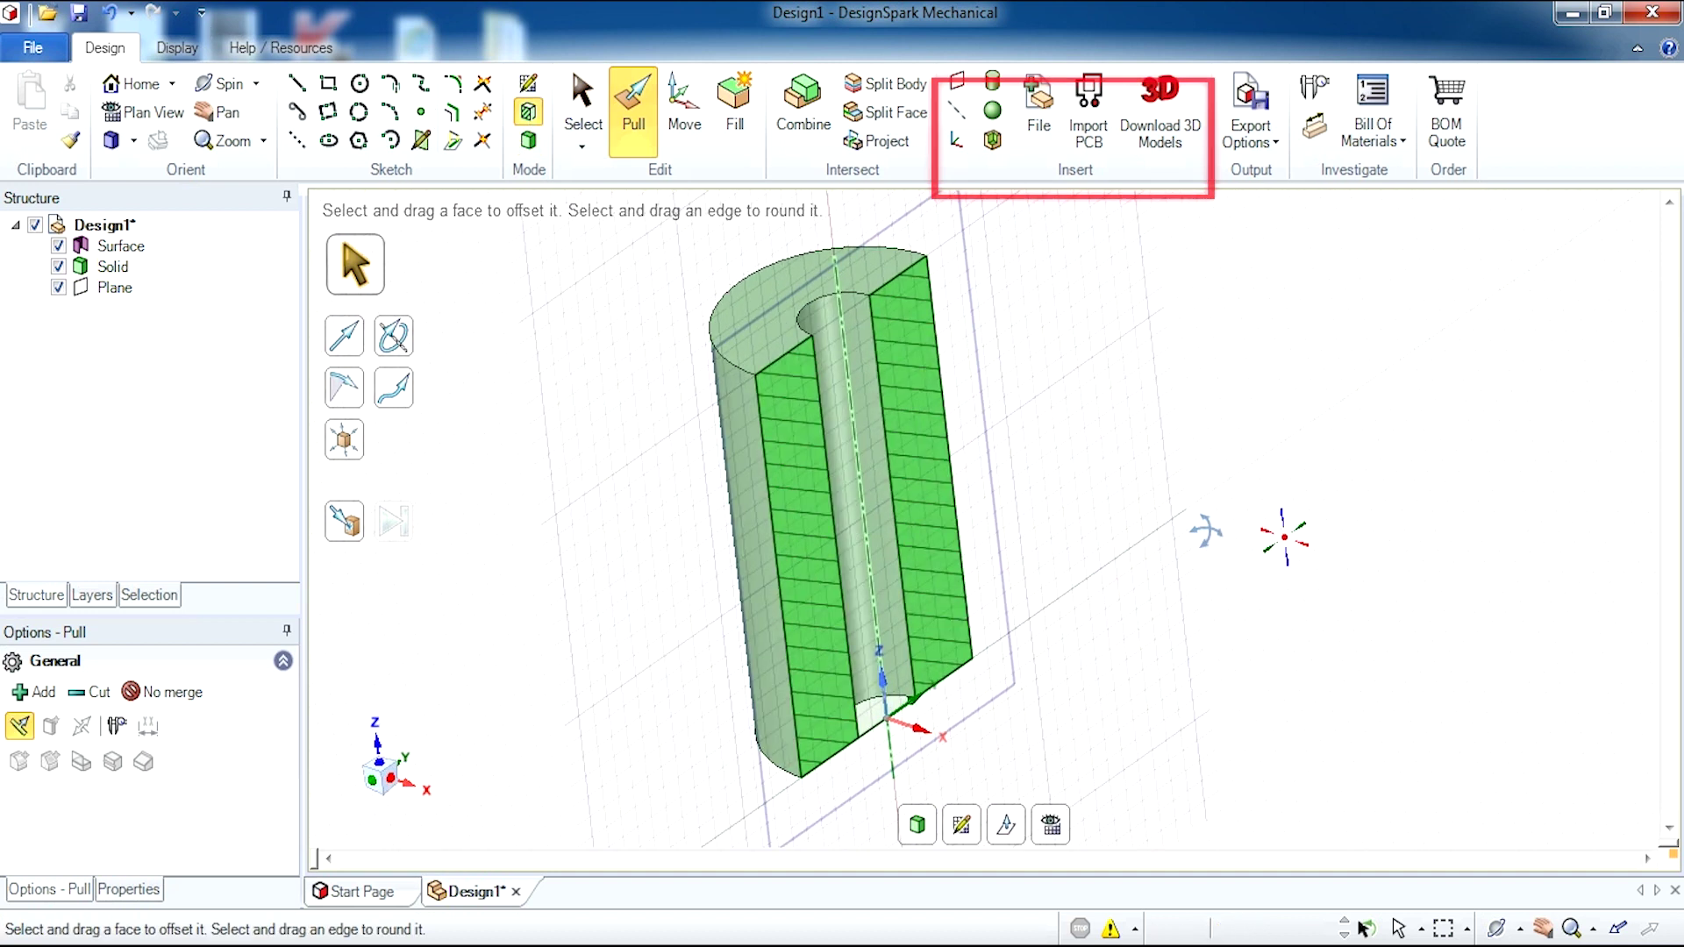
pyautogui.click(134, 112)
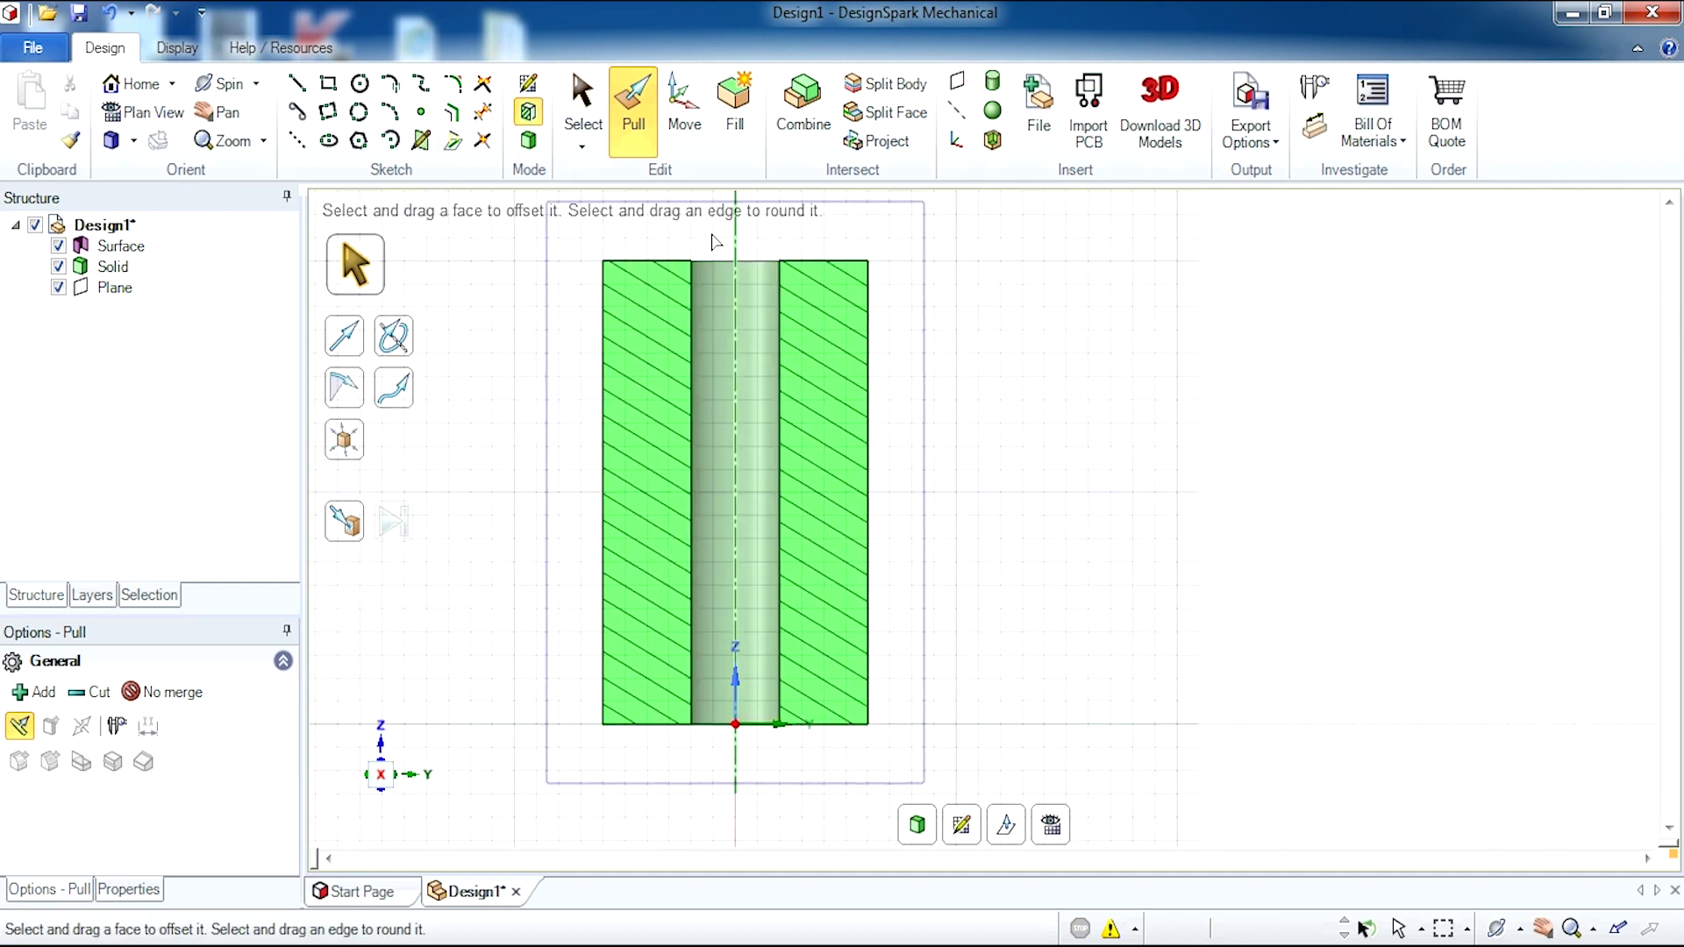
# Sketch a 2.04 mm diameter circle centred on the upper bore corner of the section's right wall
pyautogui.scroll(2, 702, 324)
pyautogui.scroll(-7, 703, 316)
pyautogui.scroll(4, 701, 253)
pyautogui.scroll(2, 702, 255)
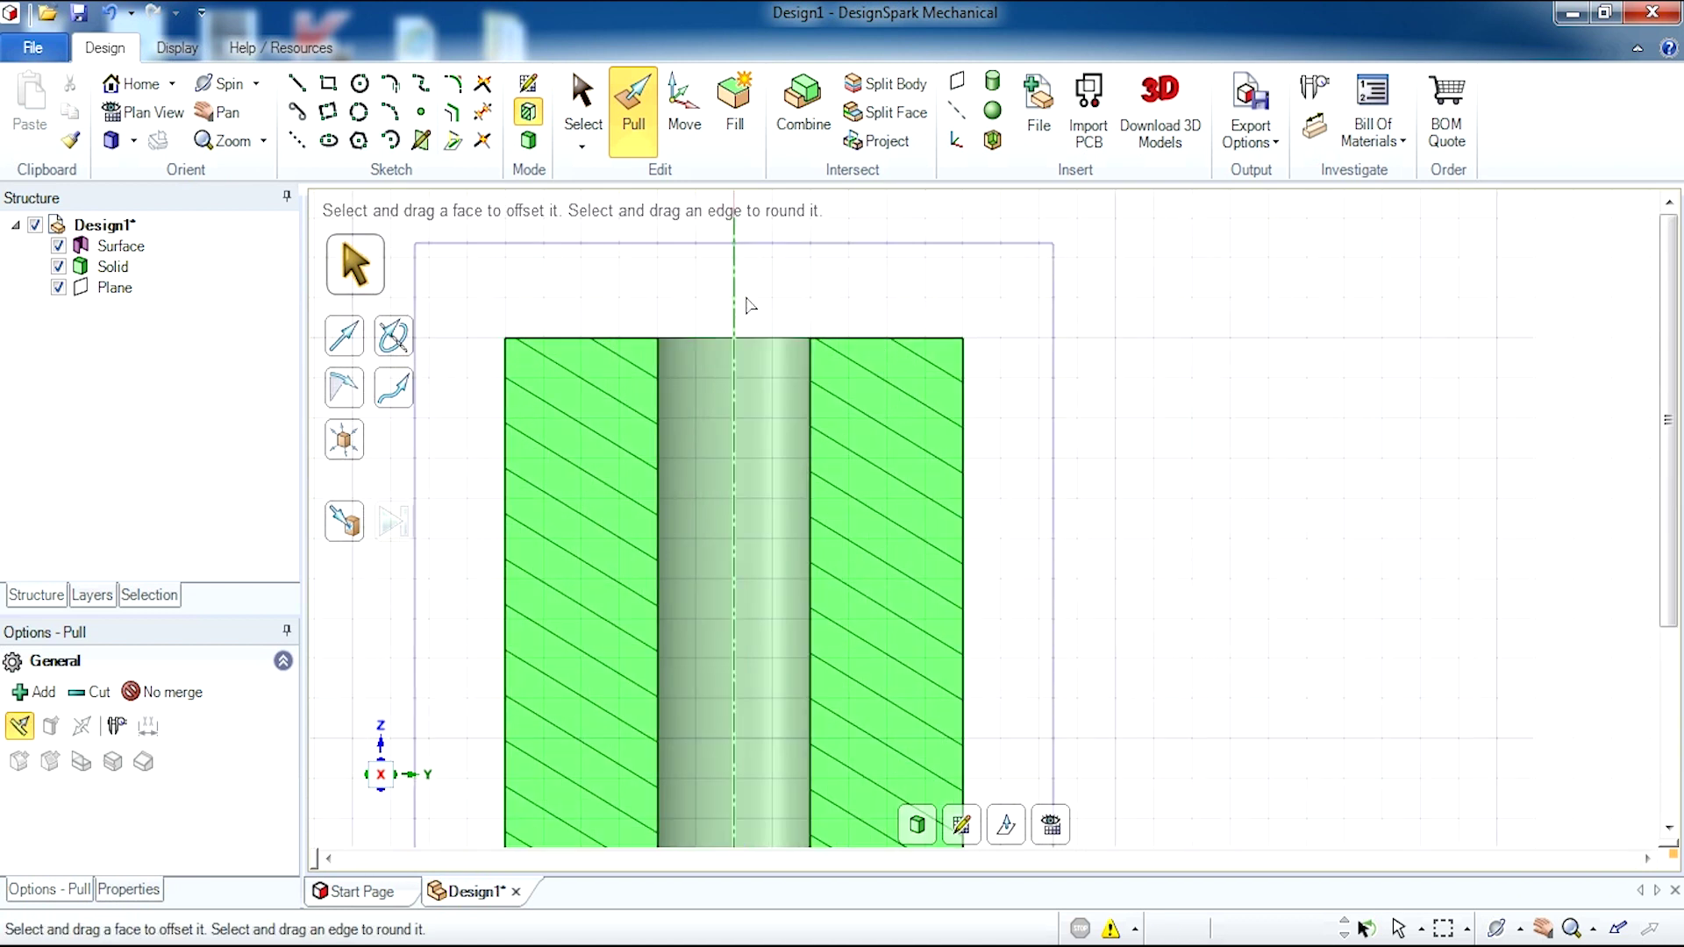
pyautogui.click(359, 85)
pyautogui.scroll(3, 809, 339)
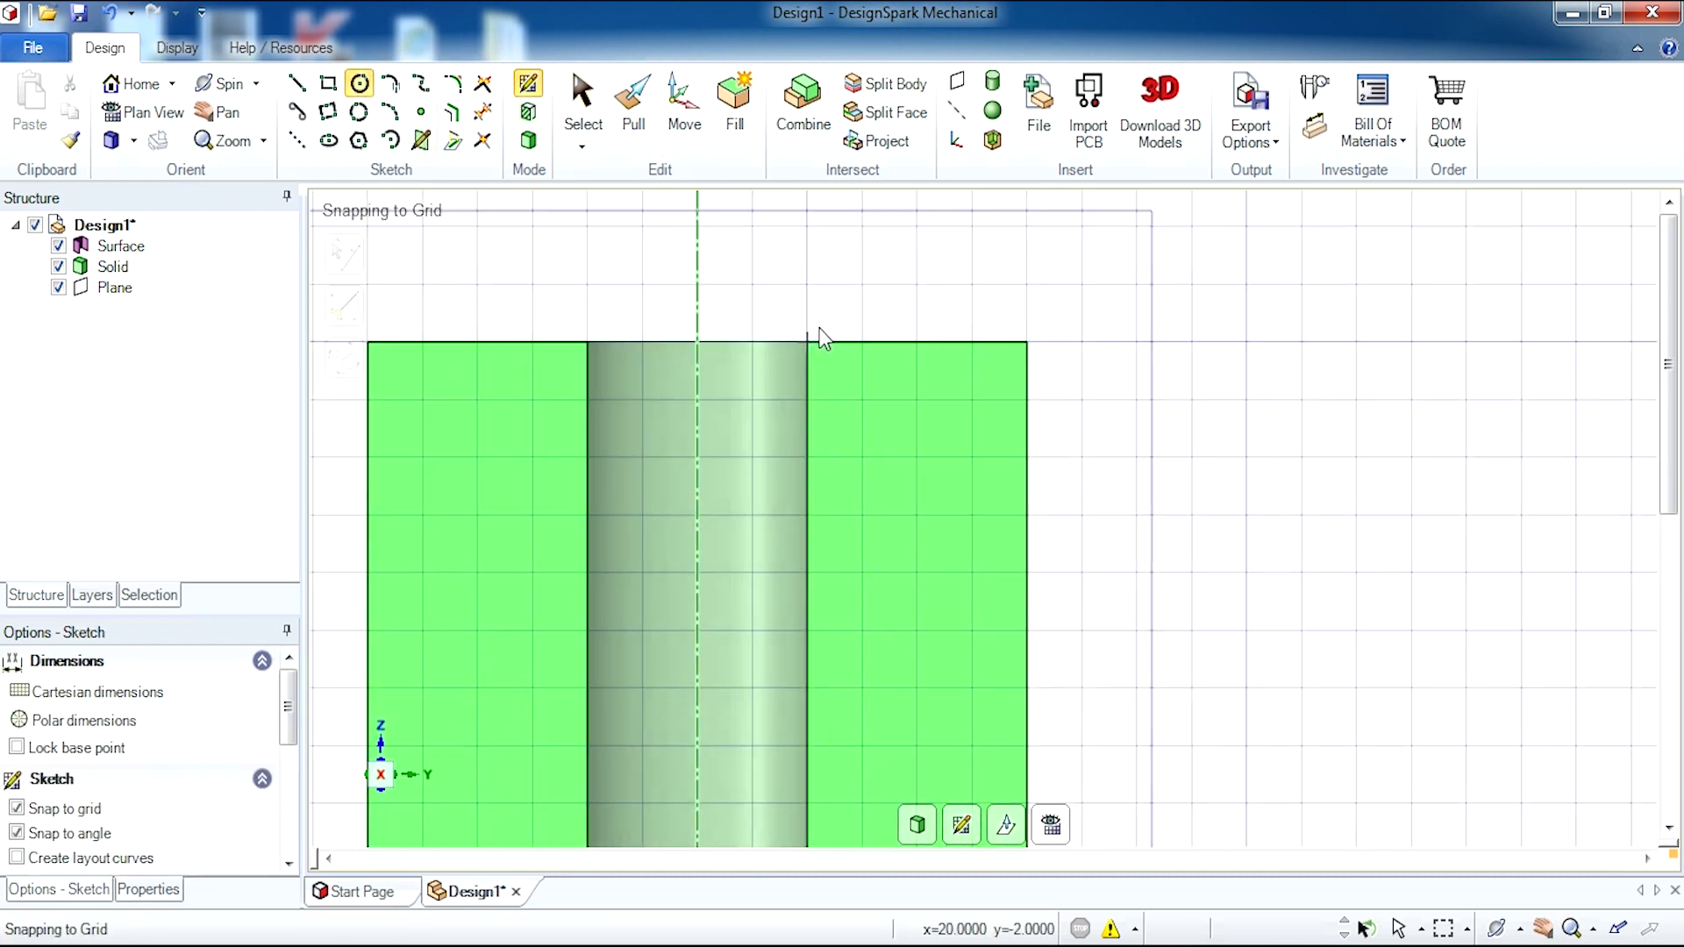
pyautogui.click(807, 343)
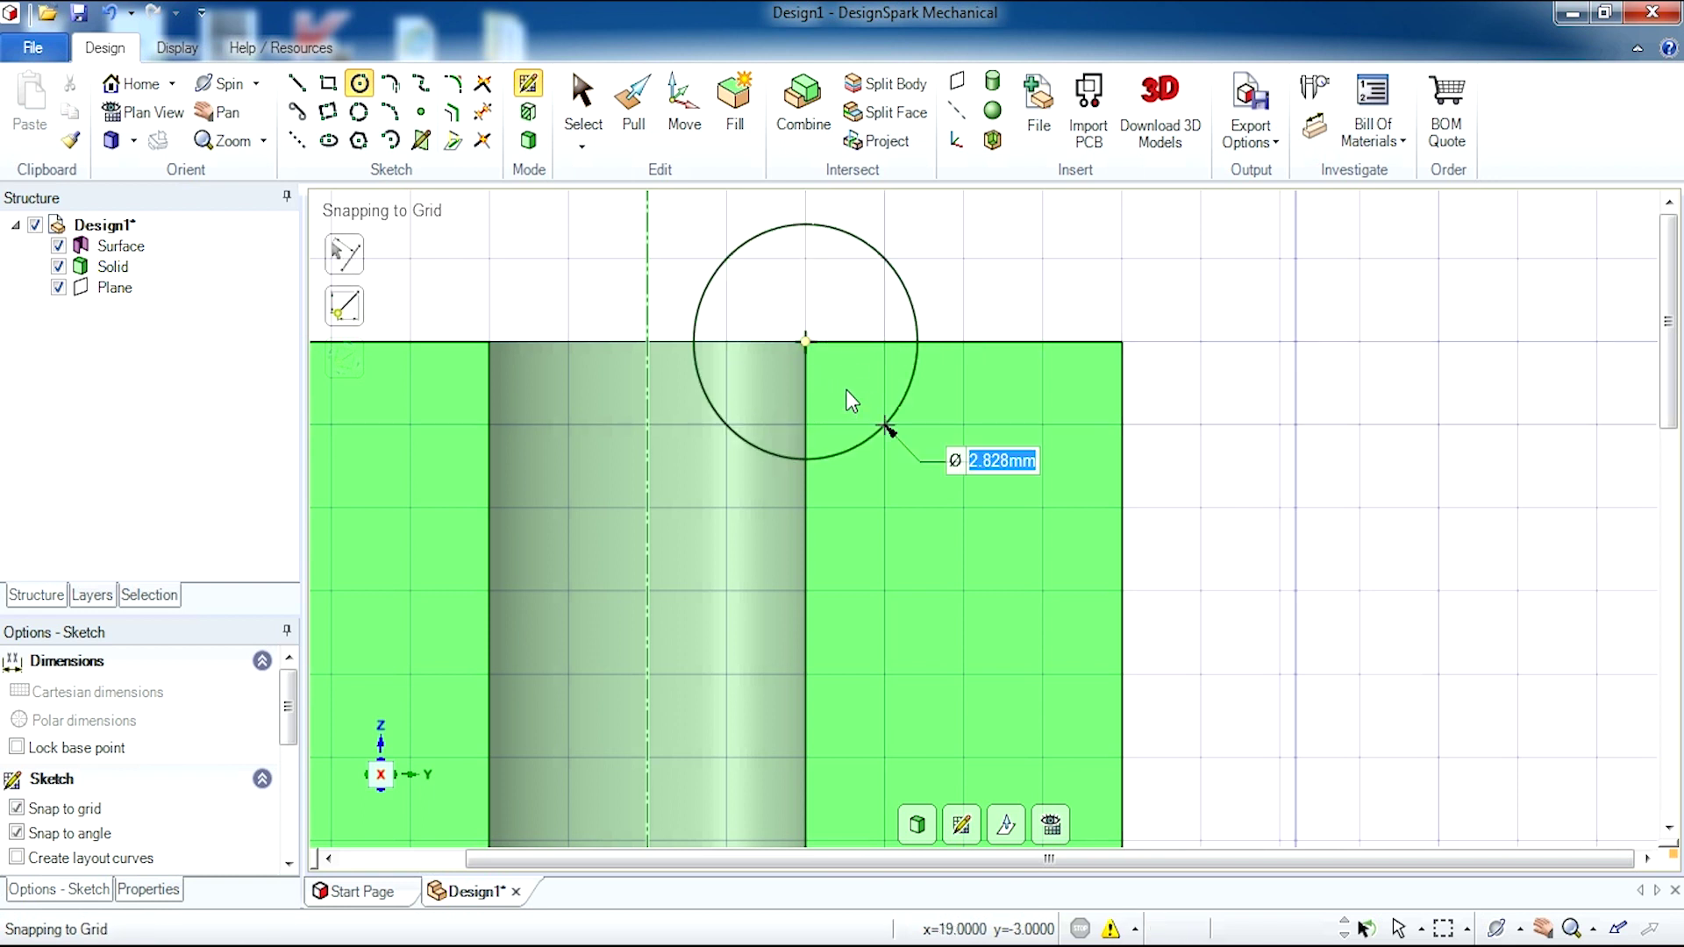
pyautogui.write('2.04')
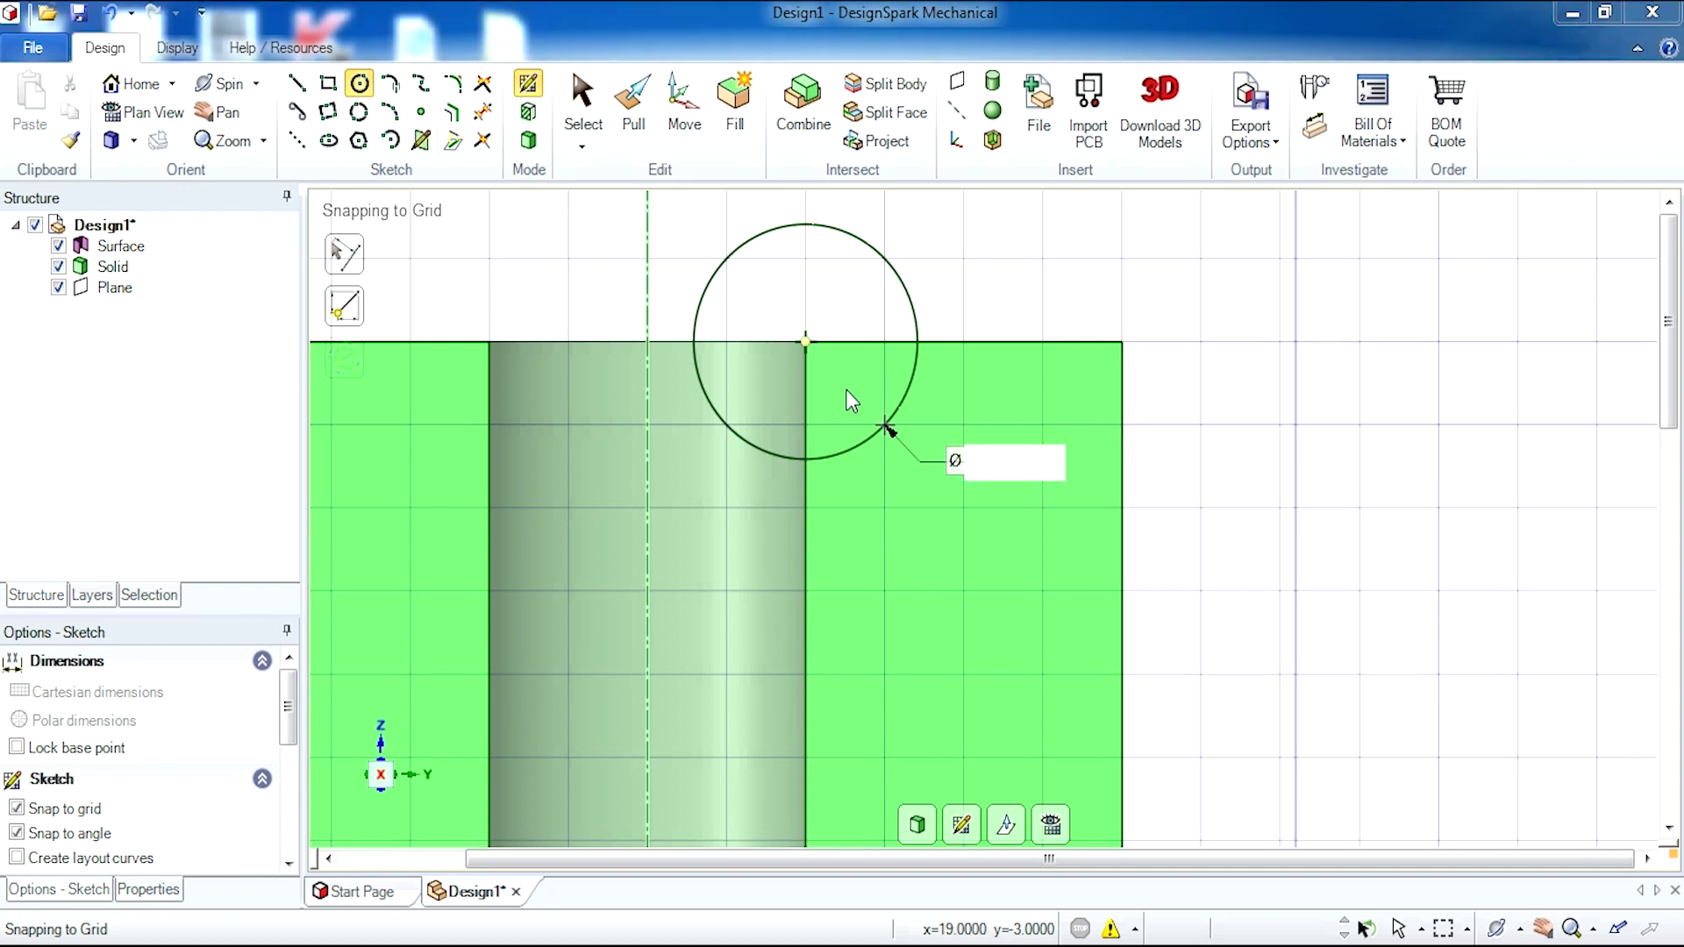
pyautogui.press('Return')
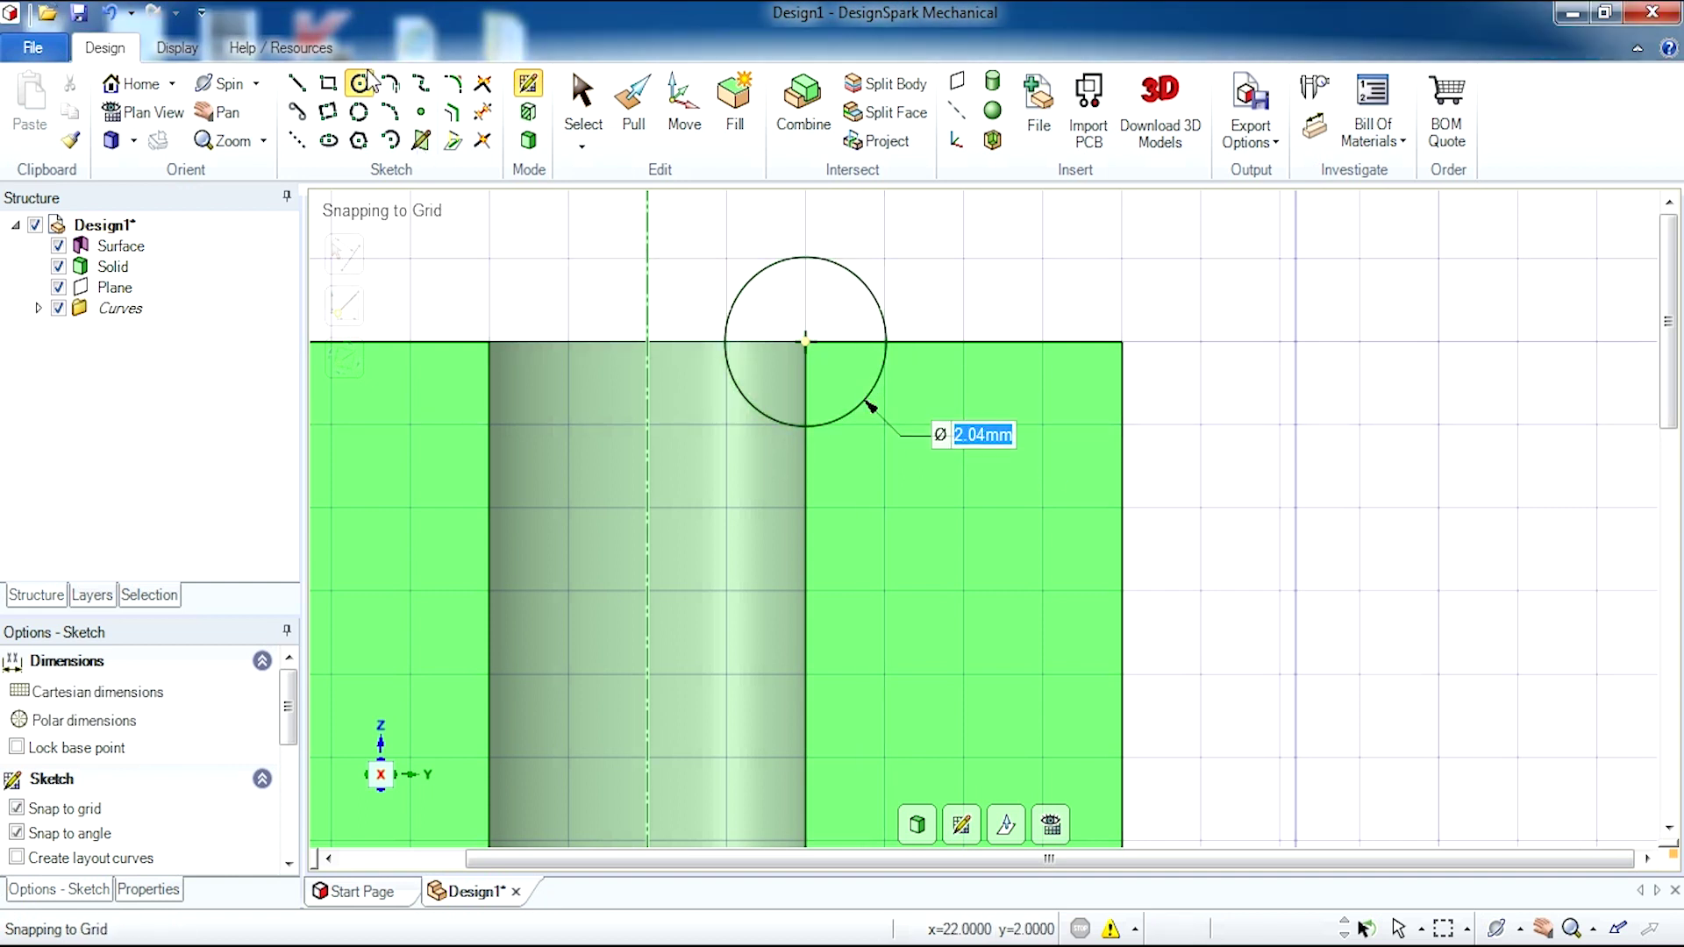
# Sketch a 1.02 mm diameter circle centred on the rightmost point of the 2.04 mm circle
pyautogui.click(885, 341)
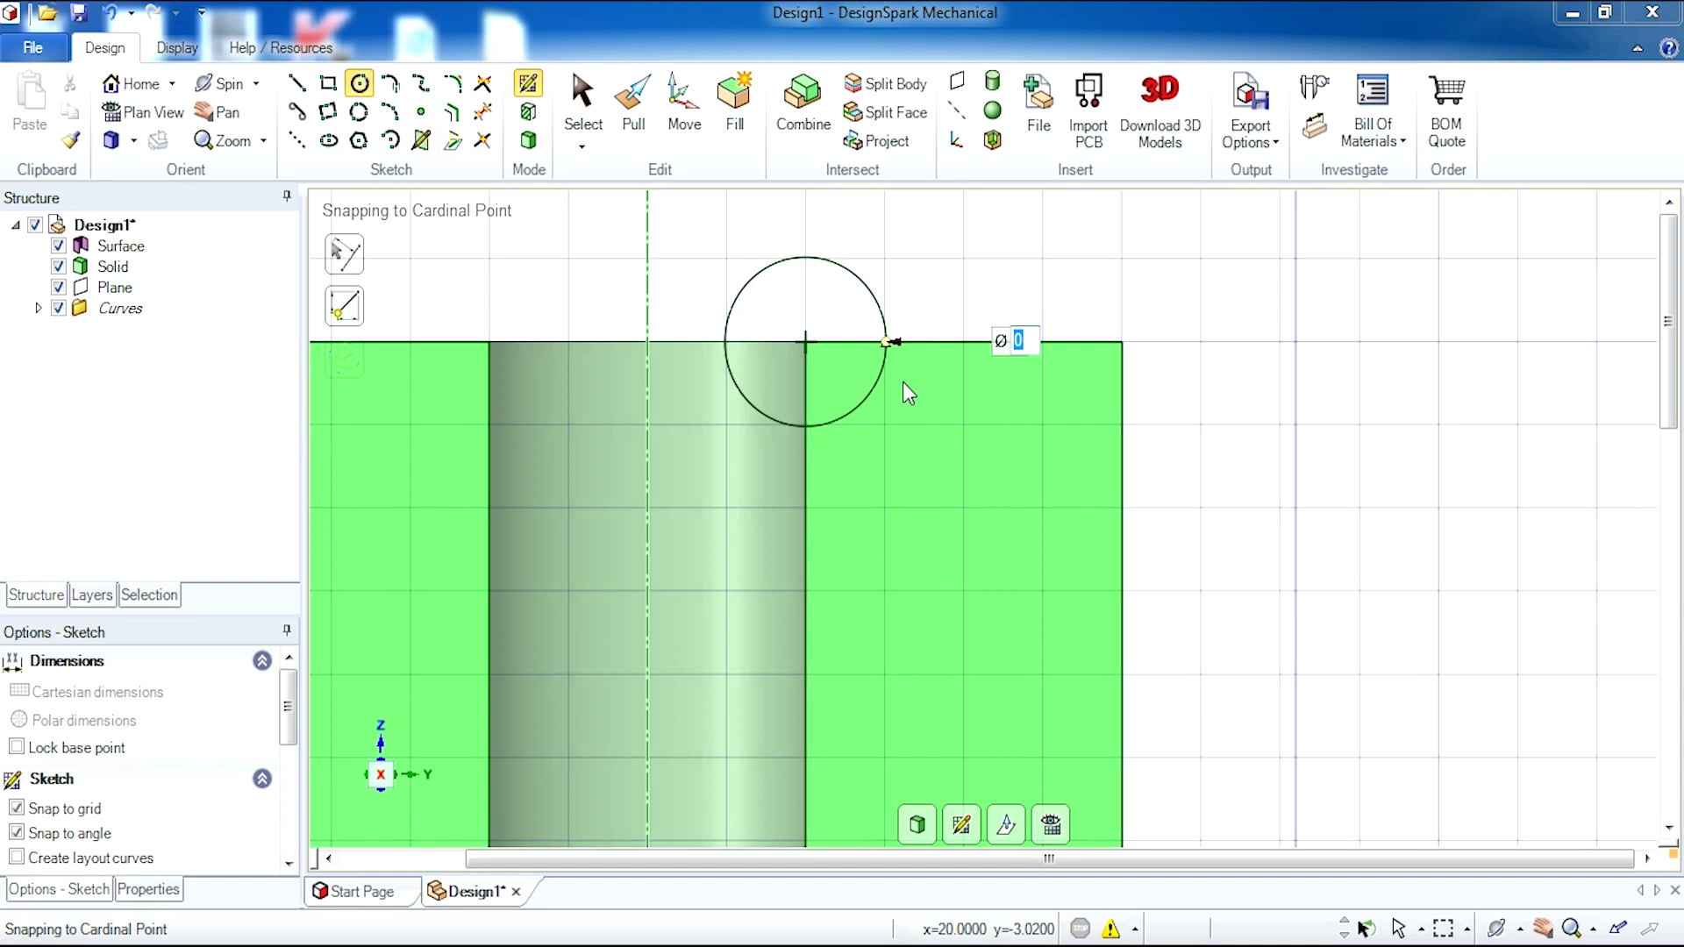
pyautogui.write('1.02')
pyautogui.press('Return')
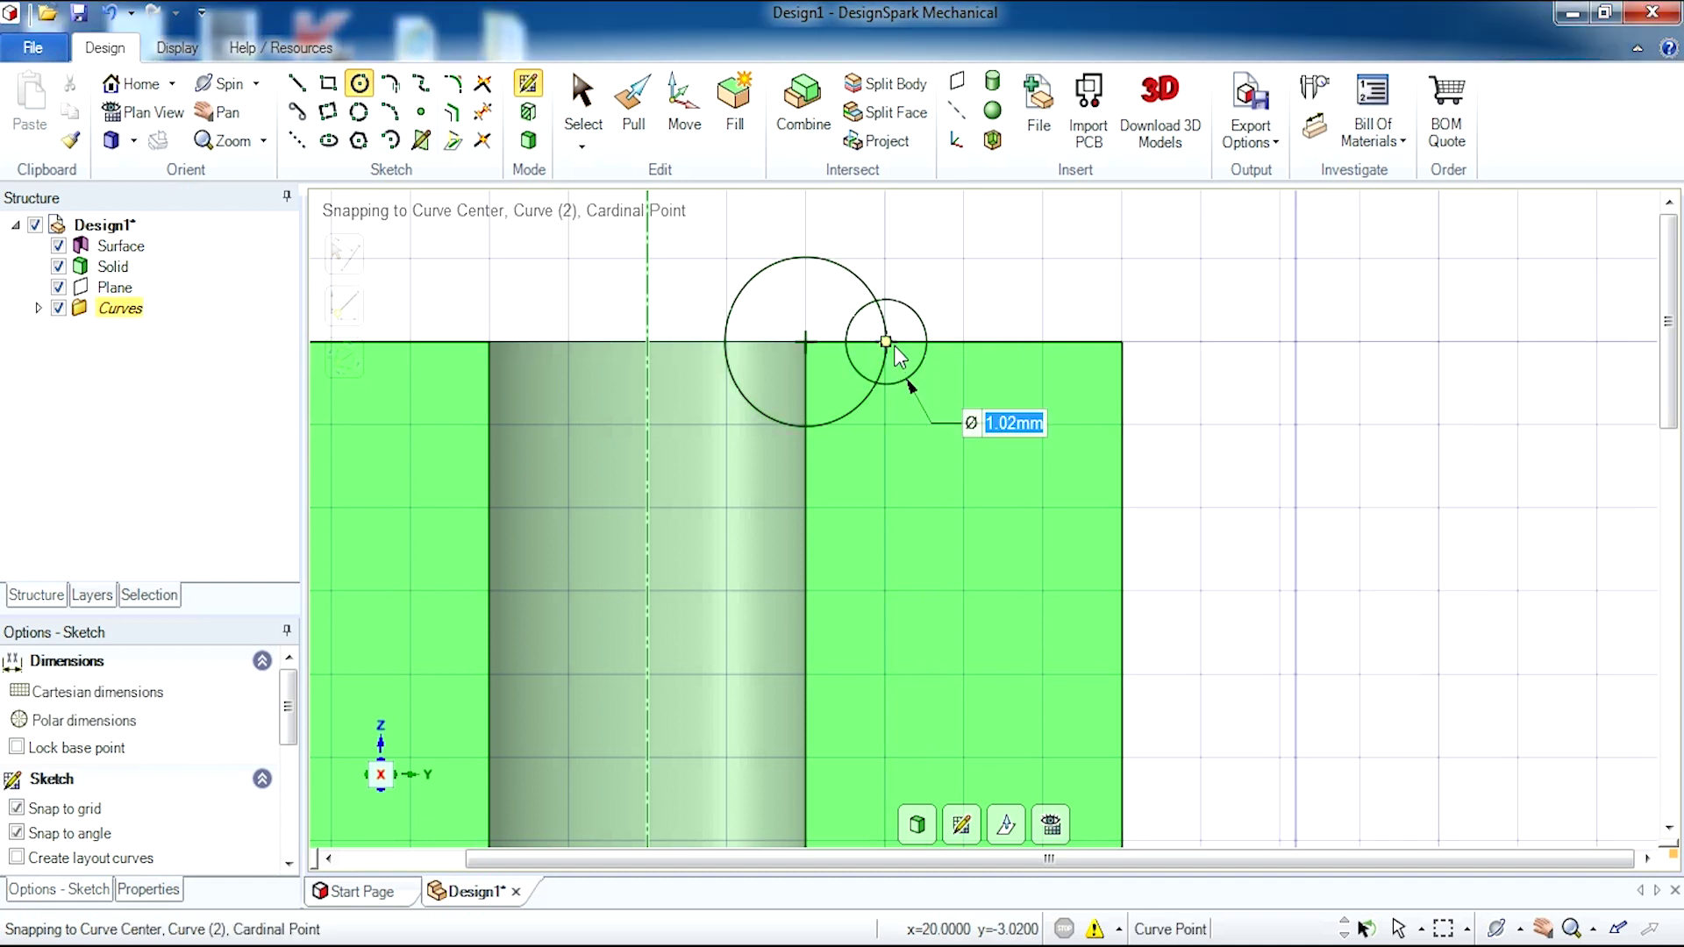
# Draw a closed triangle of lines joining the 2.04 mm circle's centre, its topmost point and the two circles' upper intersection
pyautogui.press('l')
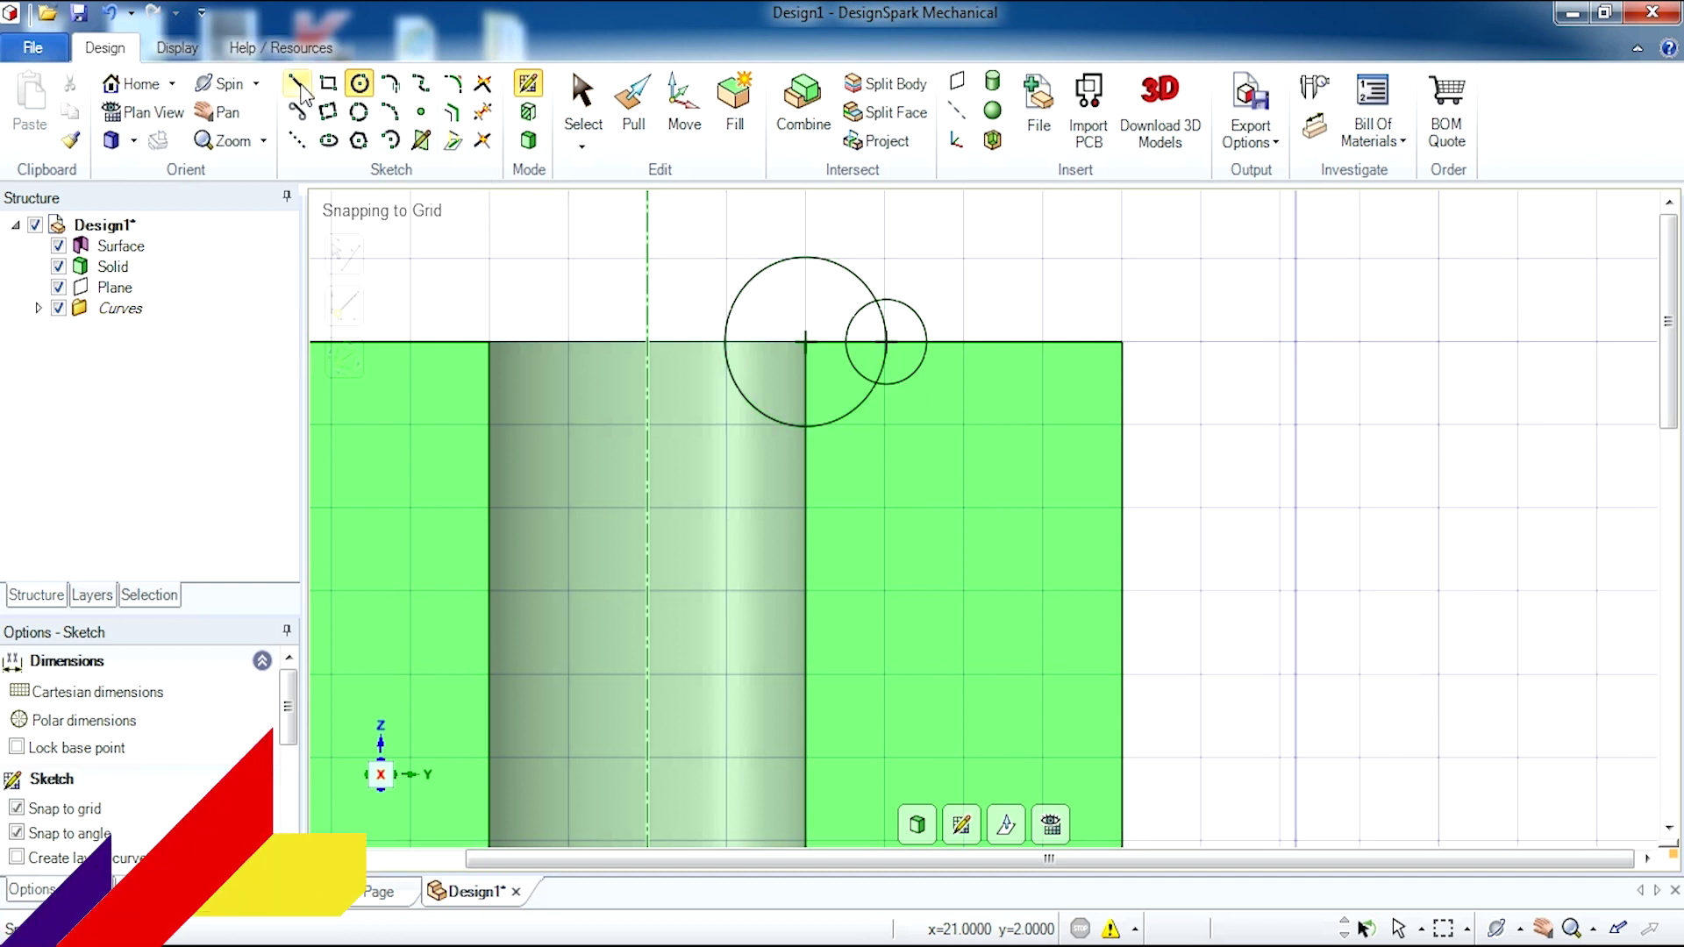
pyautogui.scroll(4, 829, 314)
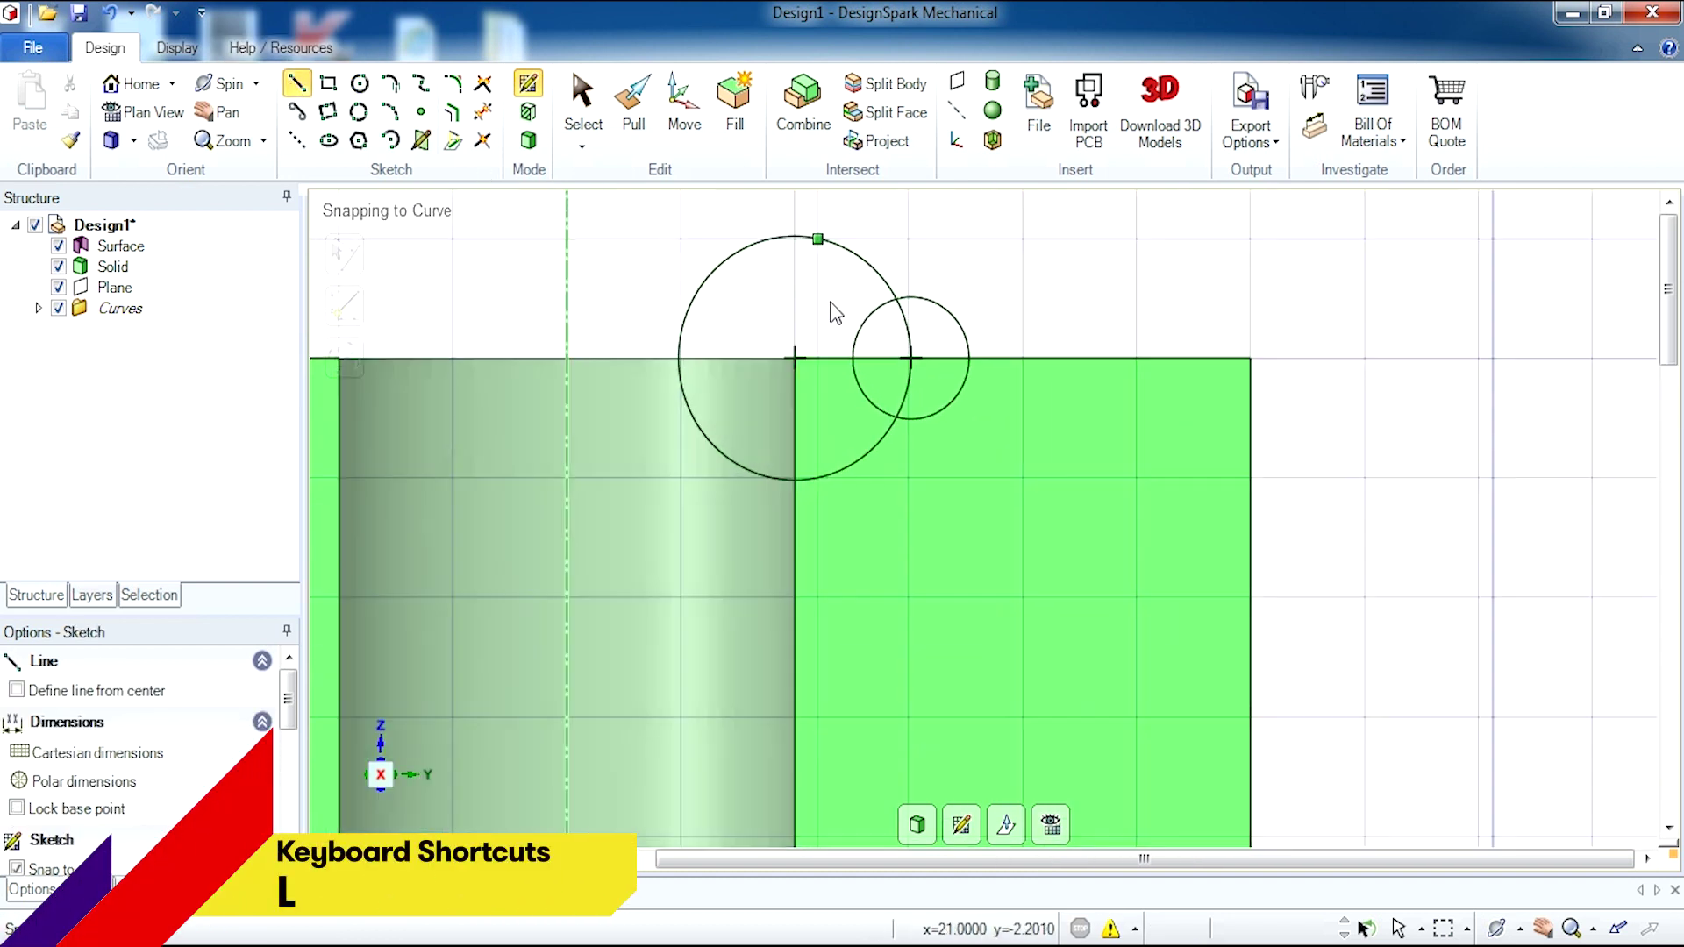
pyautogui.scroll(-1, 825, 317)
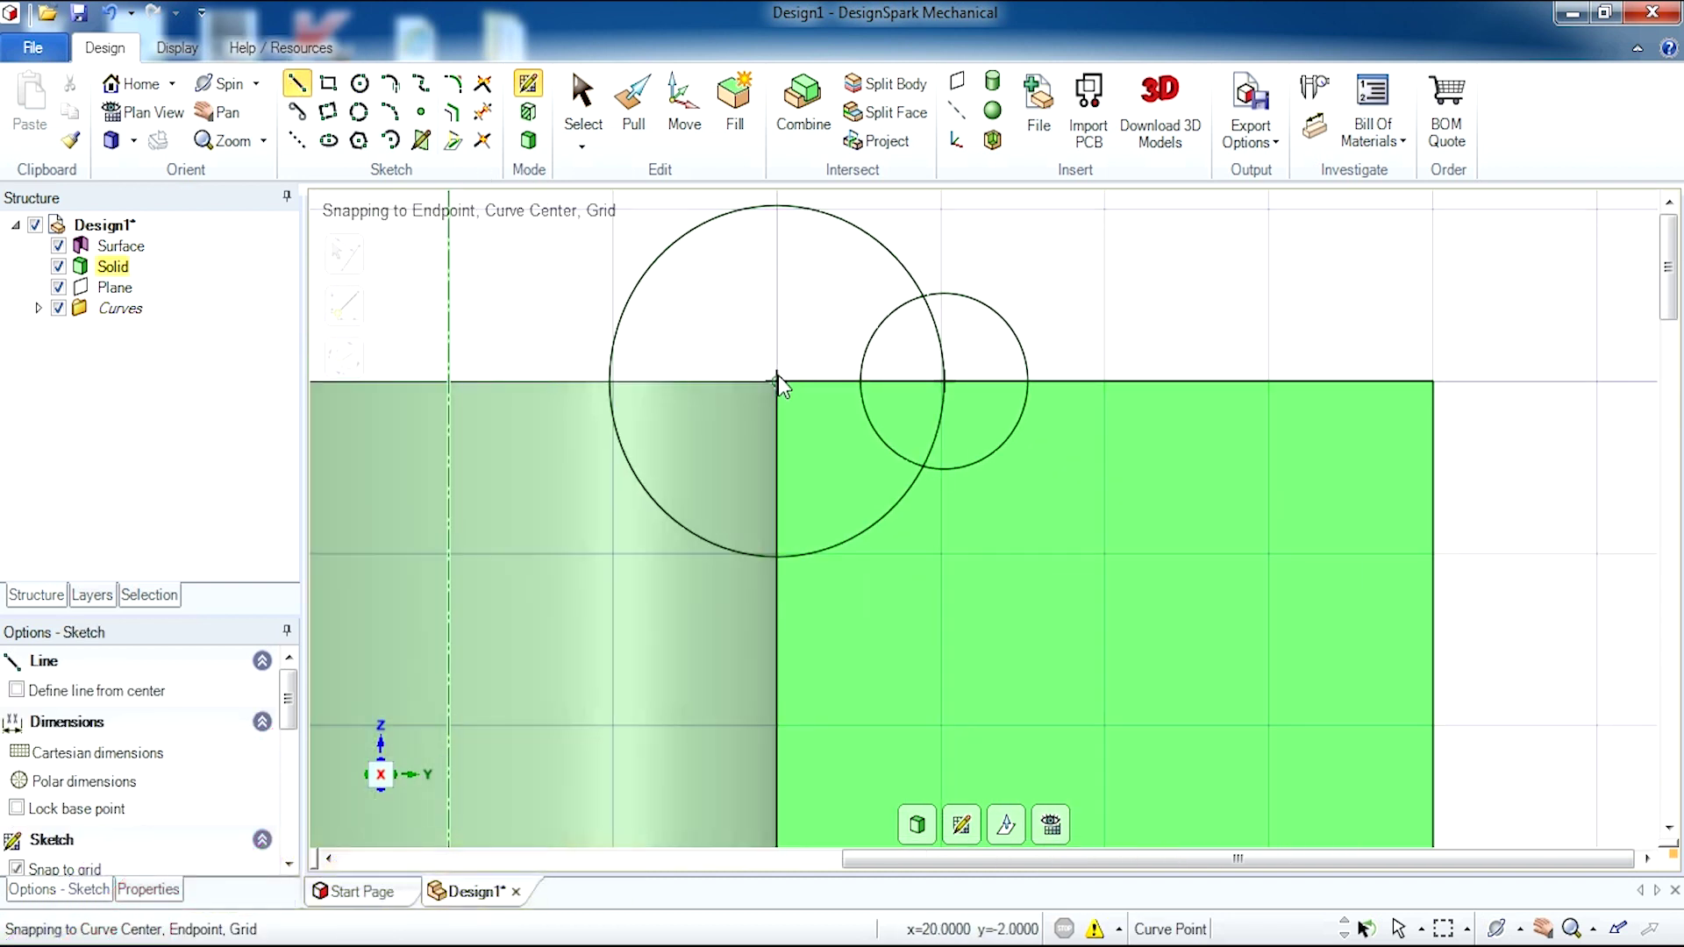
pyautogui.click(777, 377)
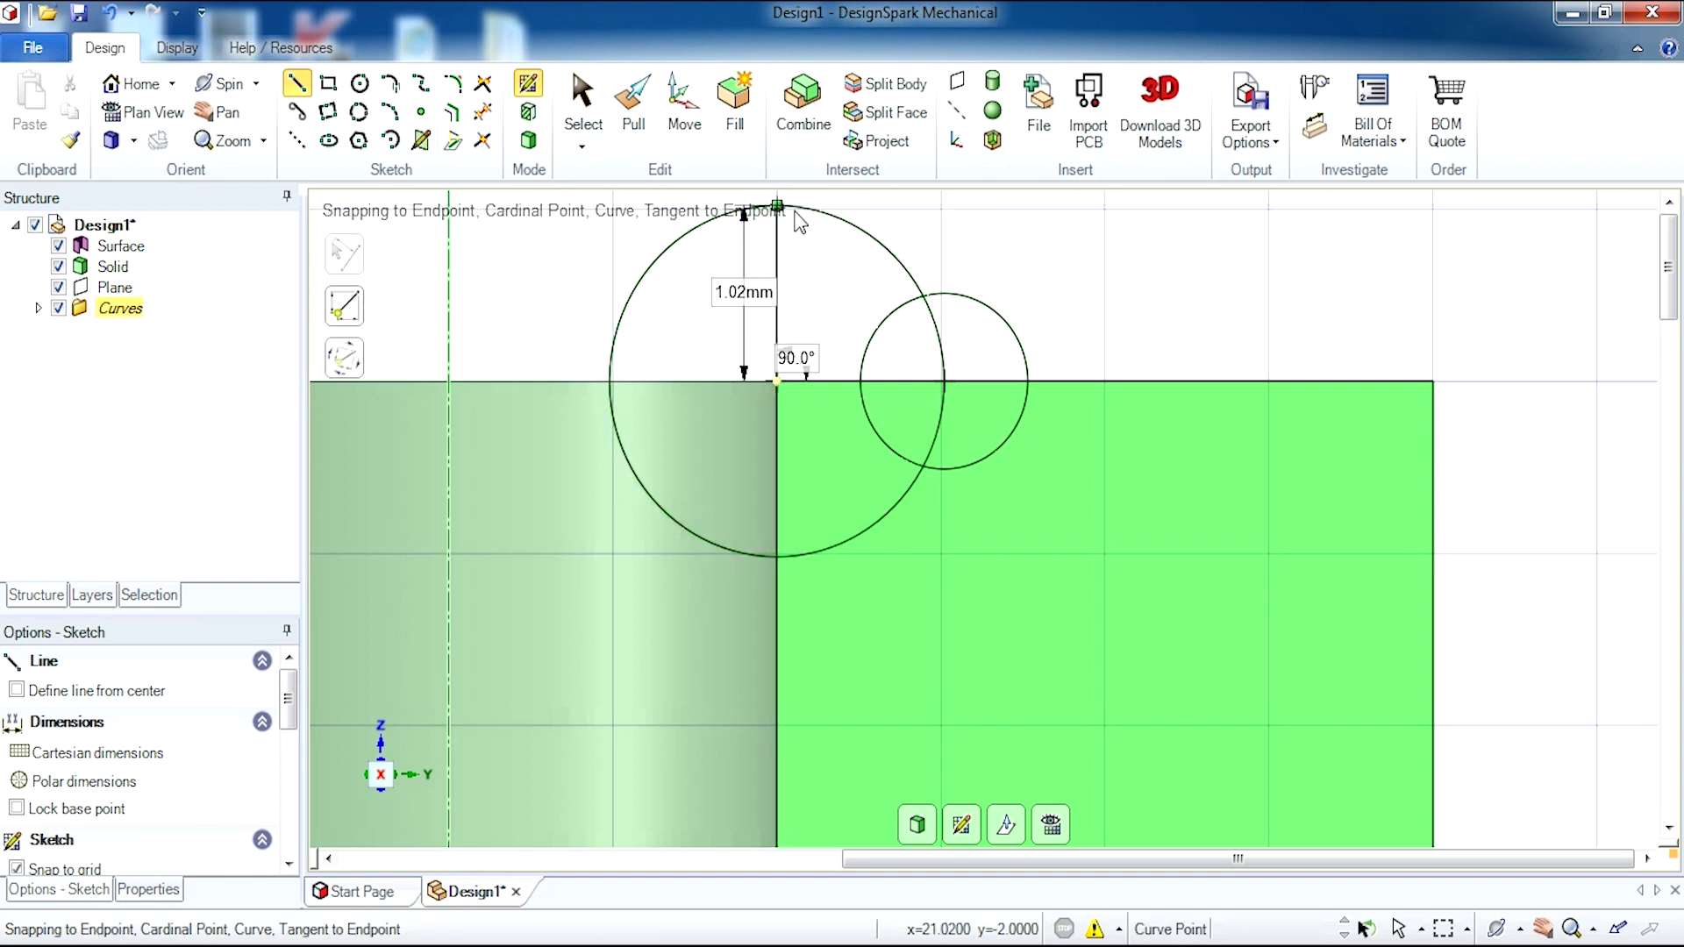
pyautogui.click(923, 299)
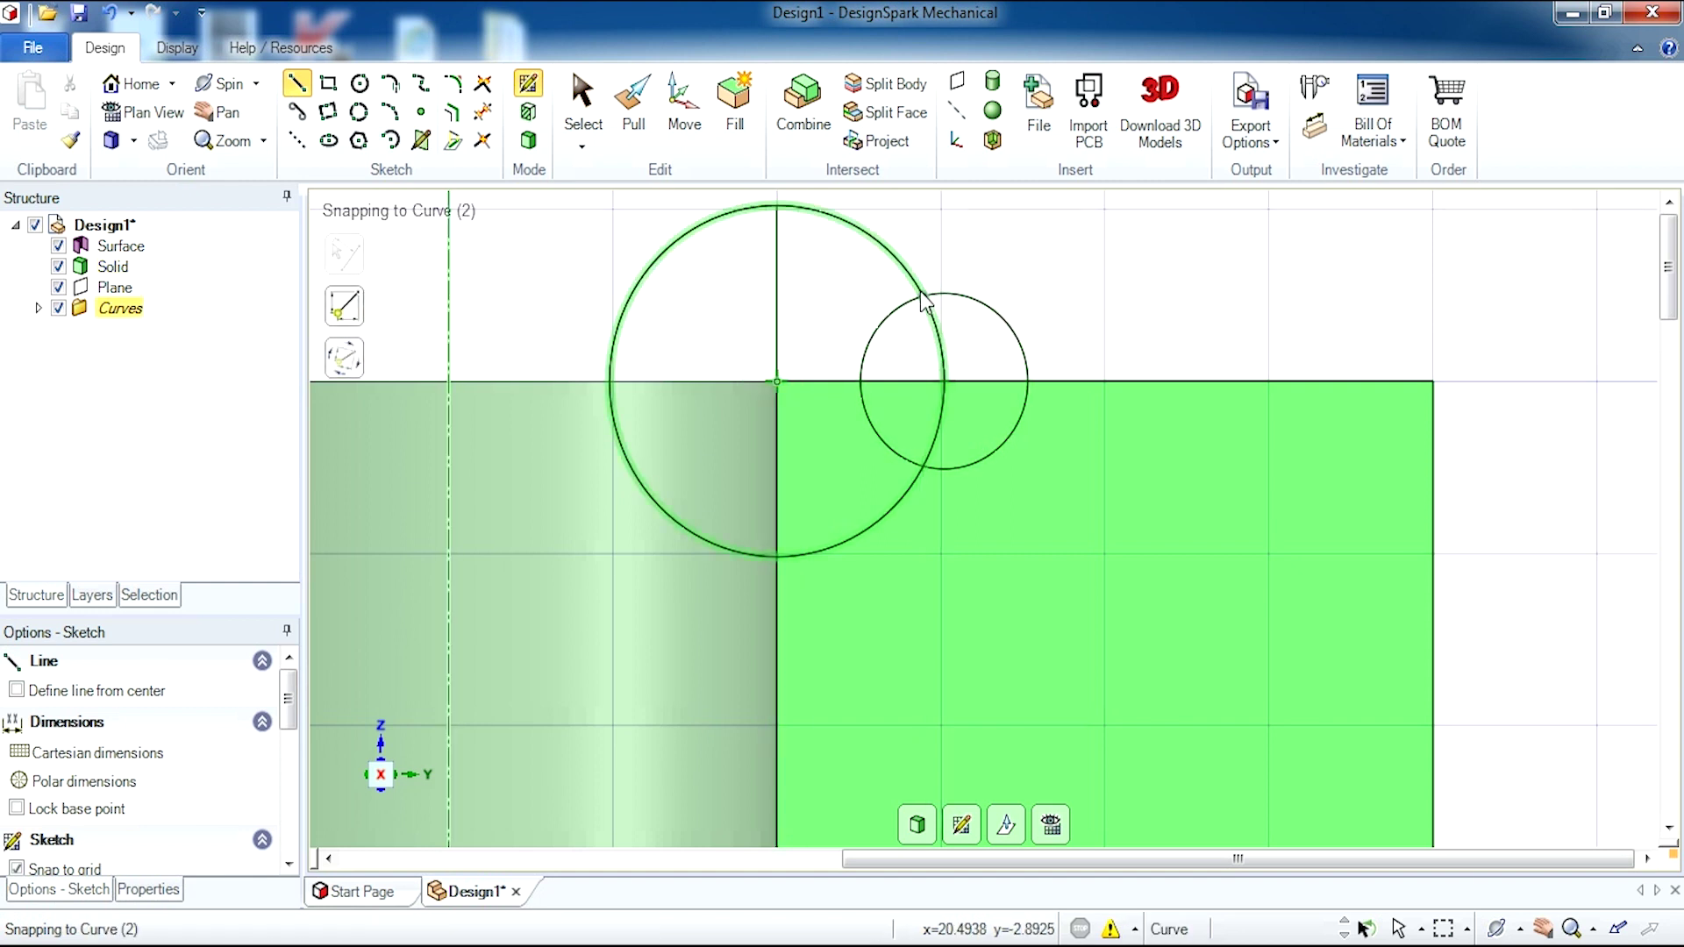
pyautogui.click(777, 208)
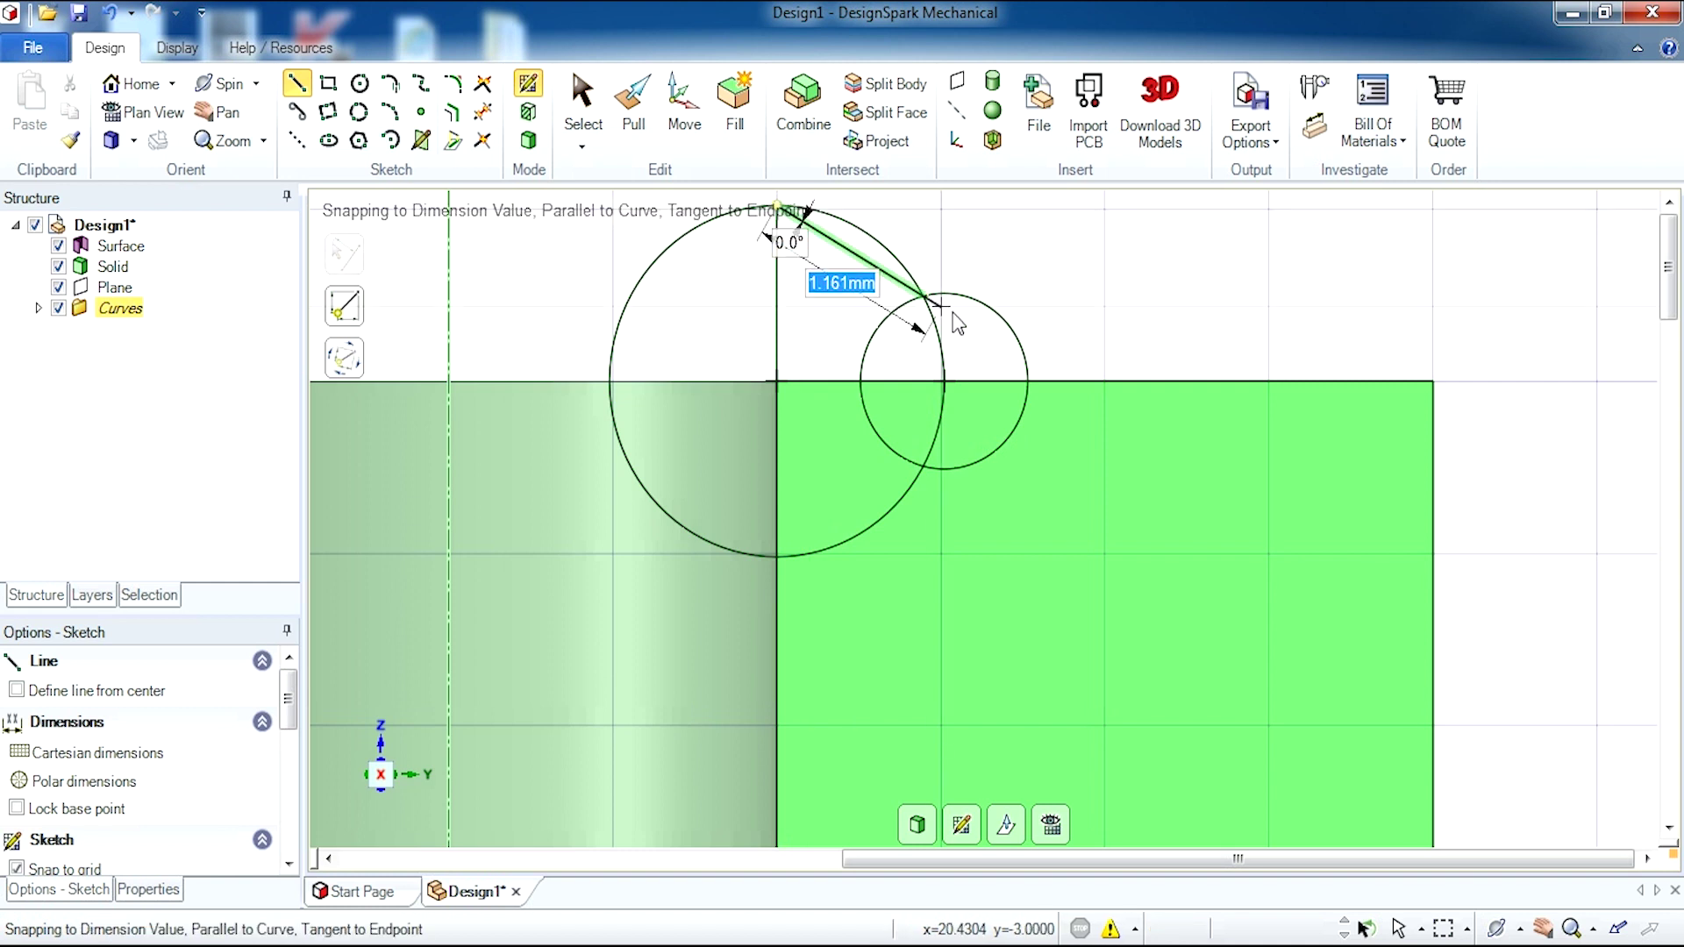
pyautogui.click(922, 298)
pyautogui.click(787, 386)
pyautogui.click(787, 388)
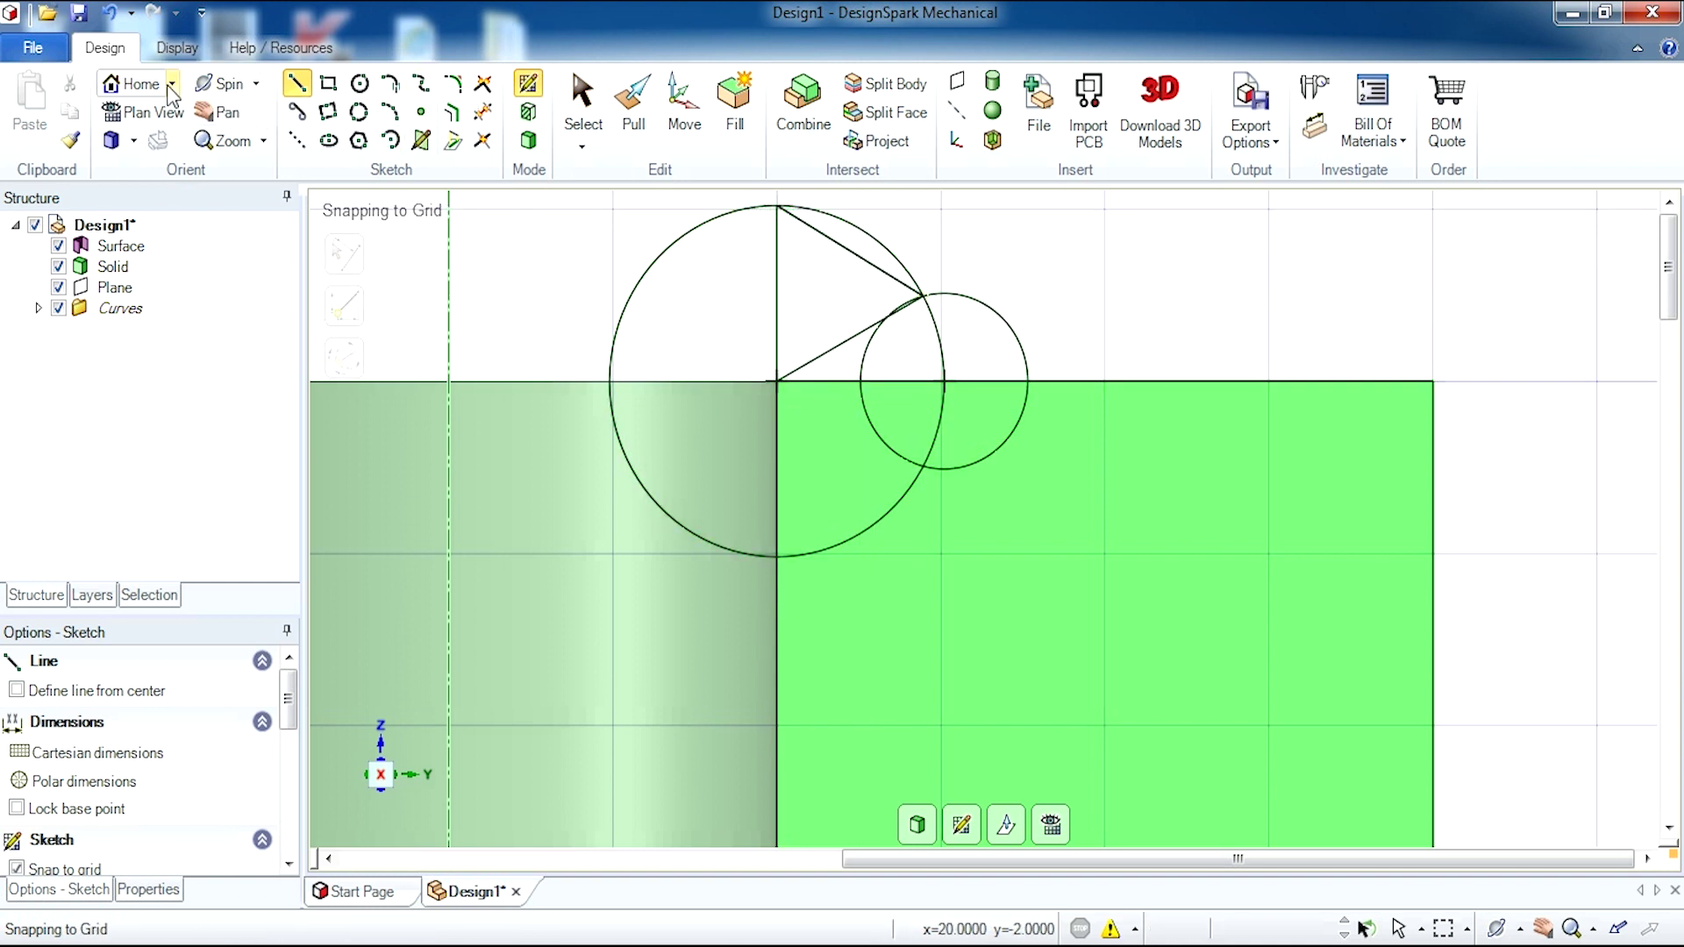
# Delete the two construction circles around the triangle
pyautogui.click(583, 101)
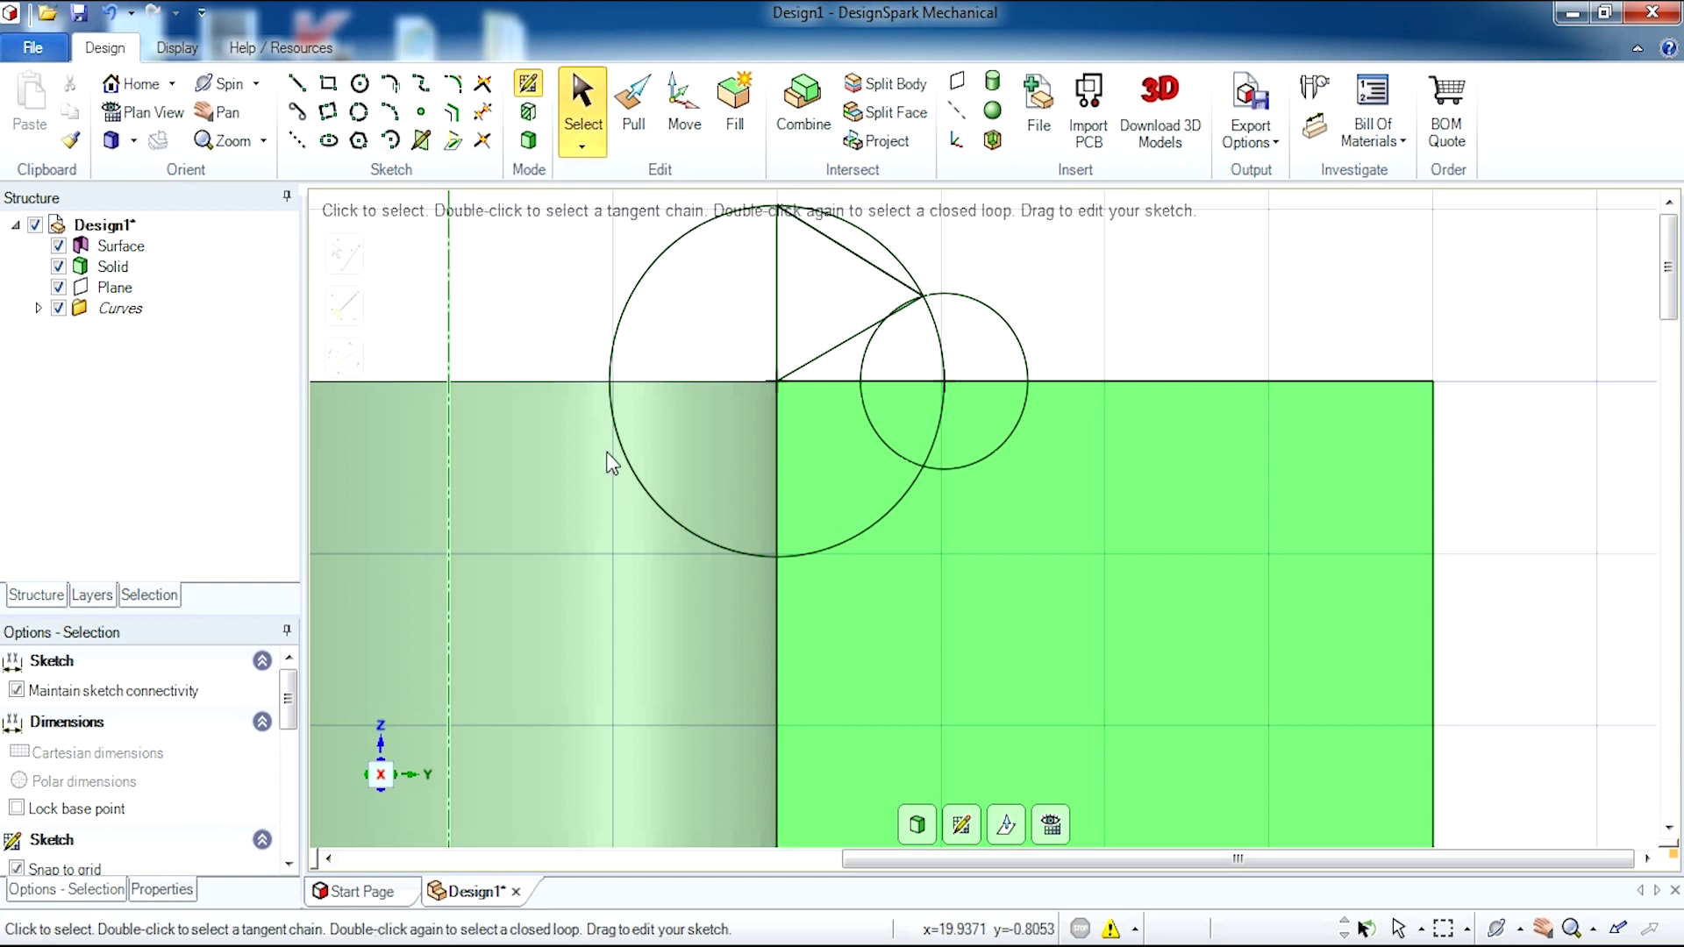
pyautogui.click(628, 286)
pyautogui.press('Delete')
pyautogui.click(877, 423)
pyautogui.press('Delete')
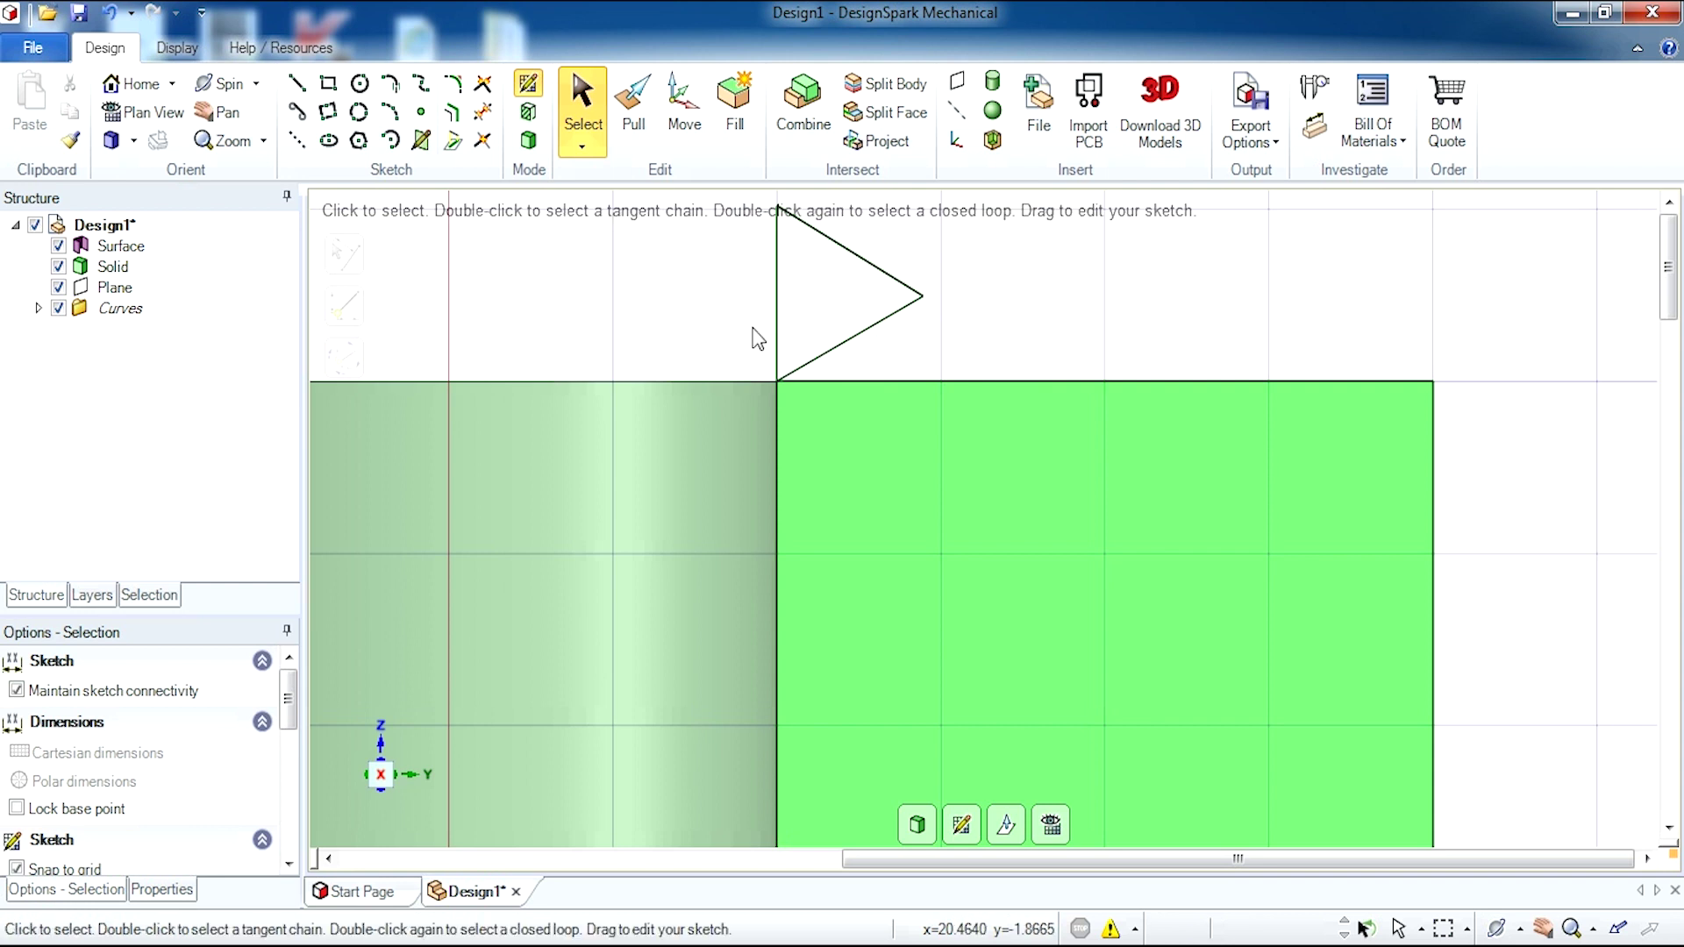
pyautogui.scroll(-5, 690, 488)
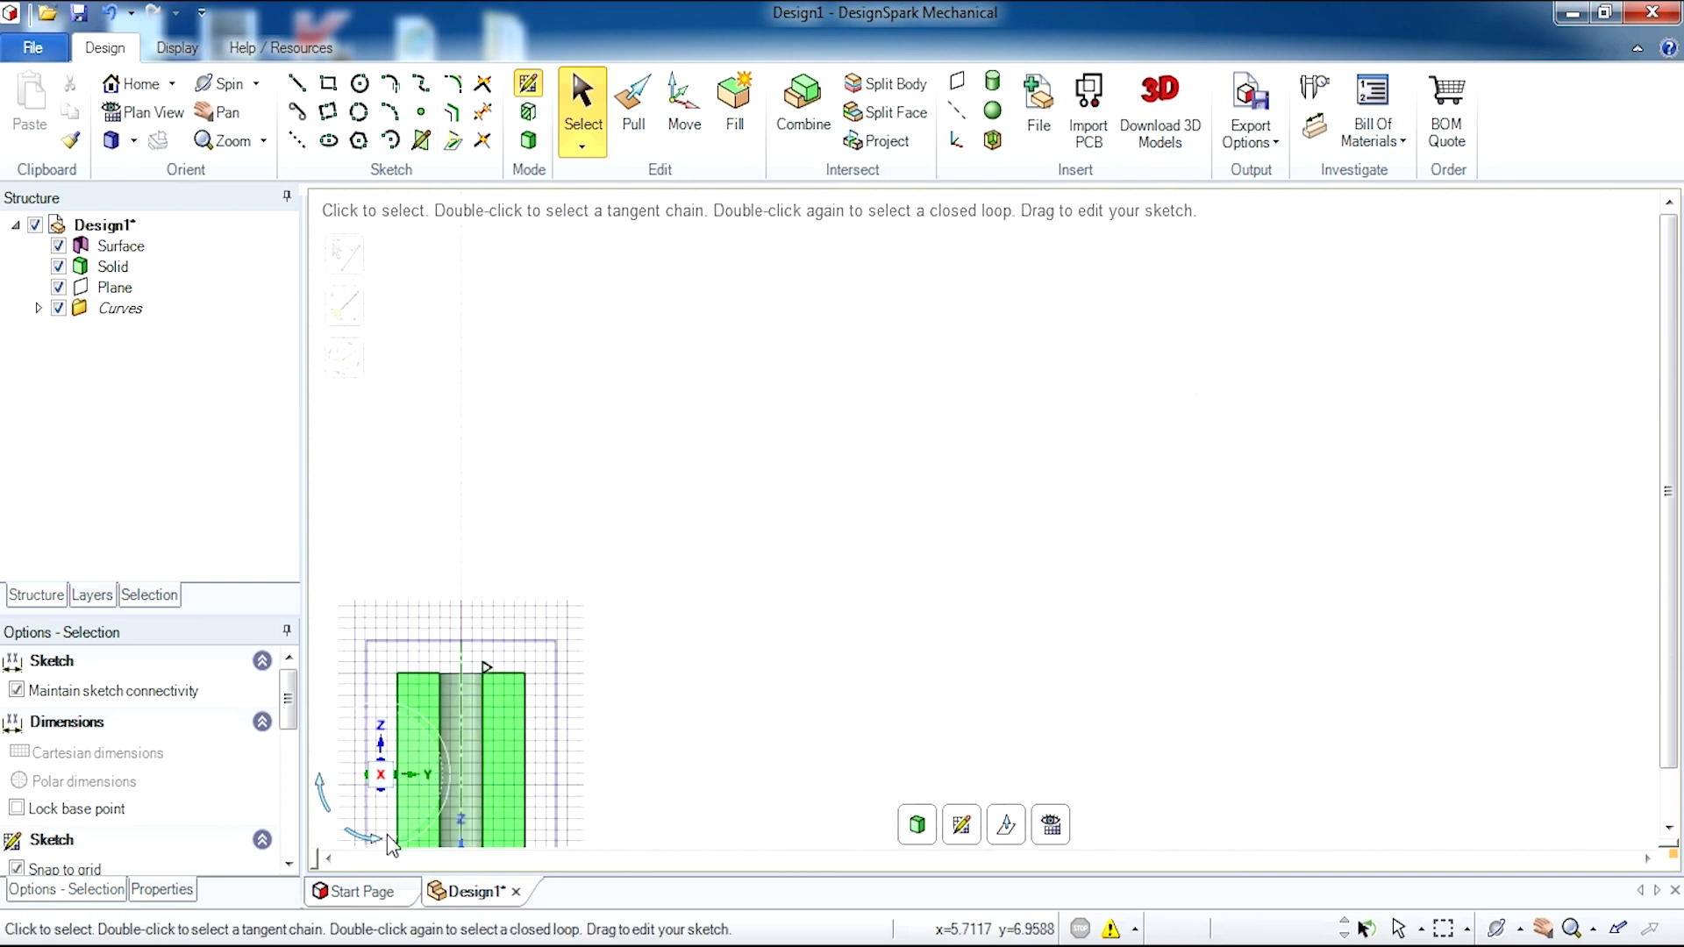
# Set up a cutting revolve of the triangular face with the Pull tool, using the cylinder's central axis
pyautogui.scroll(5, 550, 508)
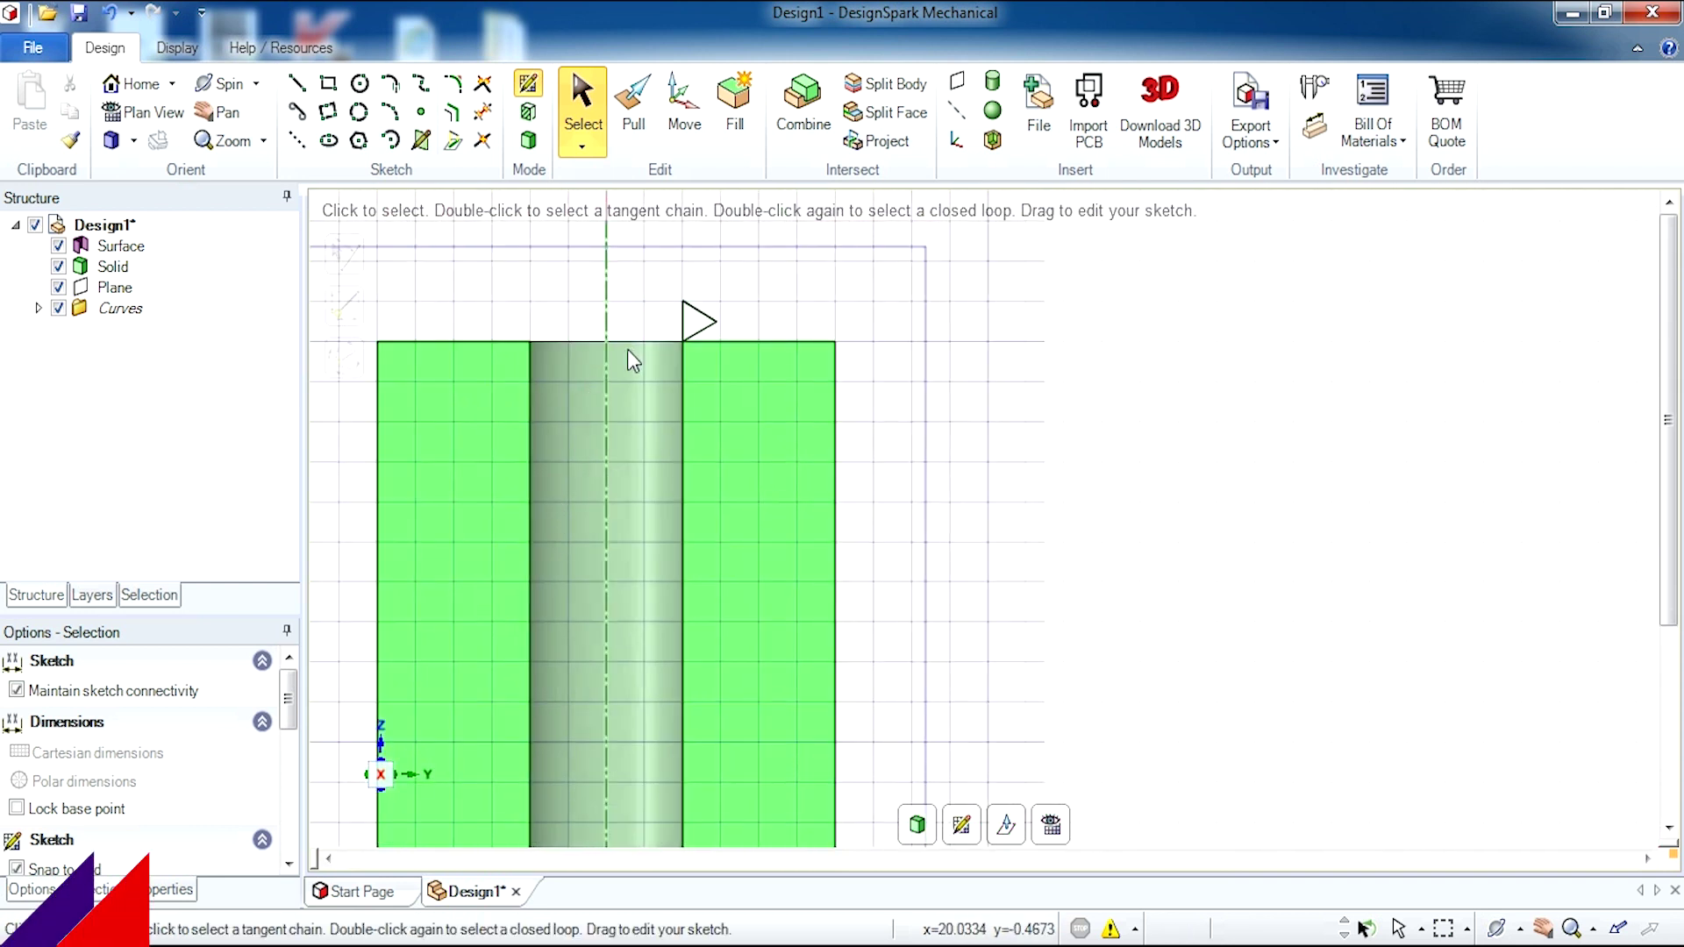
pyautogui.press('p')
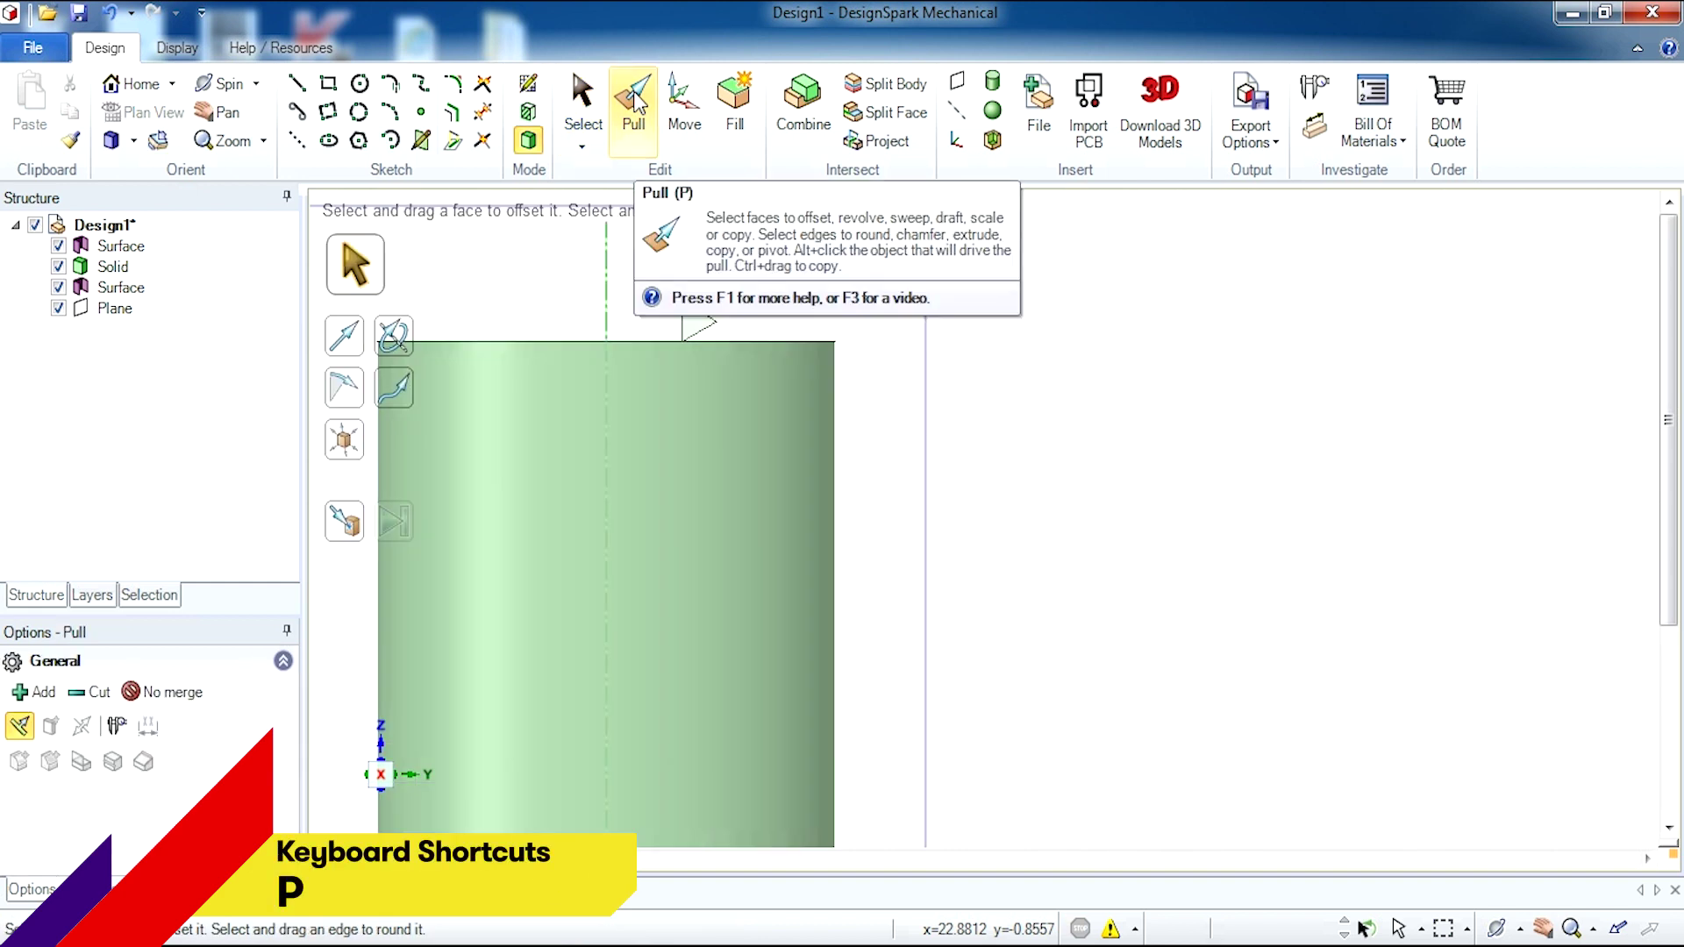
pyautogui.click(688, 320)
pyautogui.click(695, 322)
pyautogui.scroll(3, 697, 320)
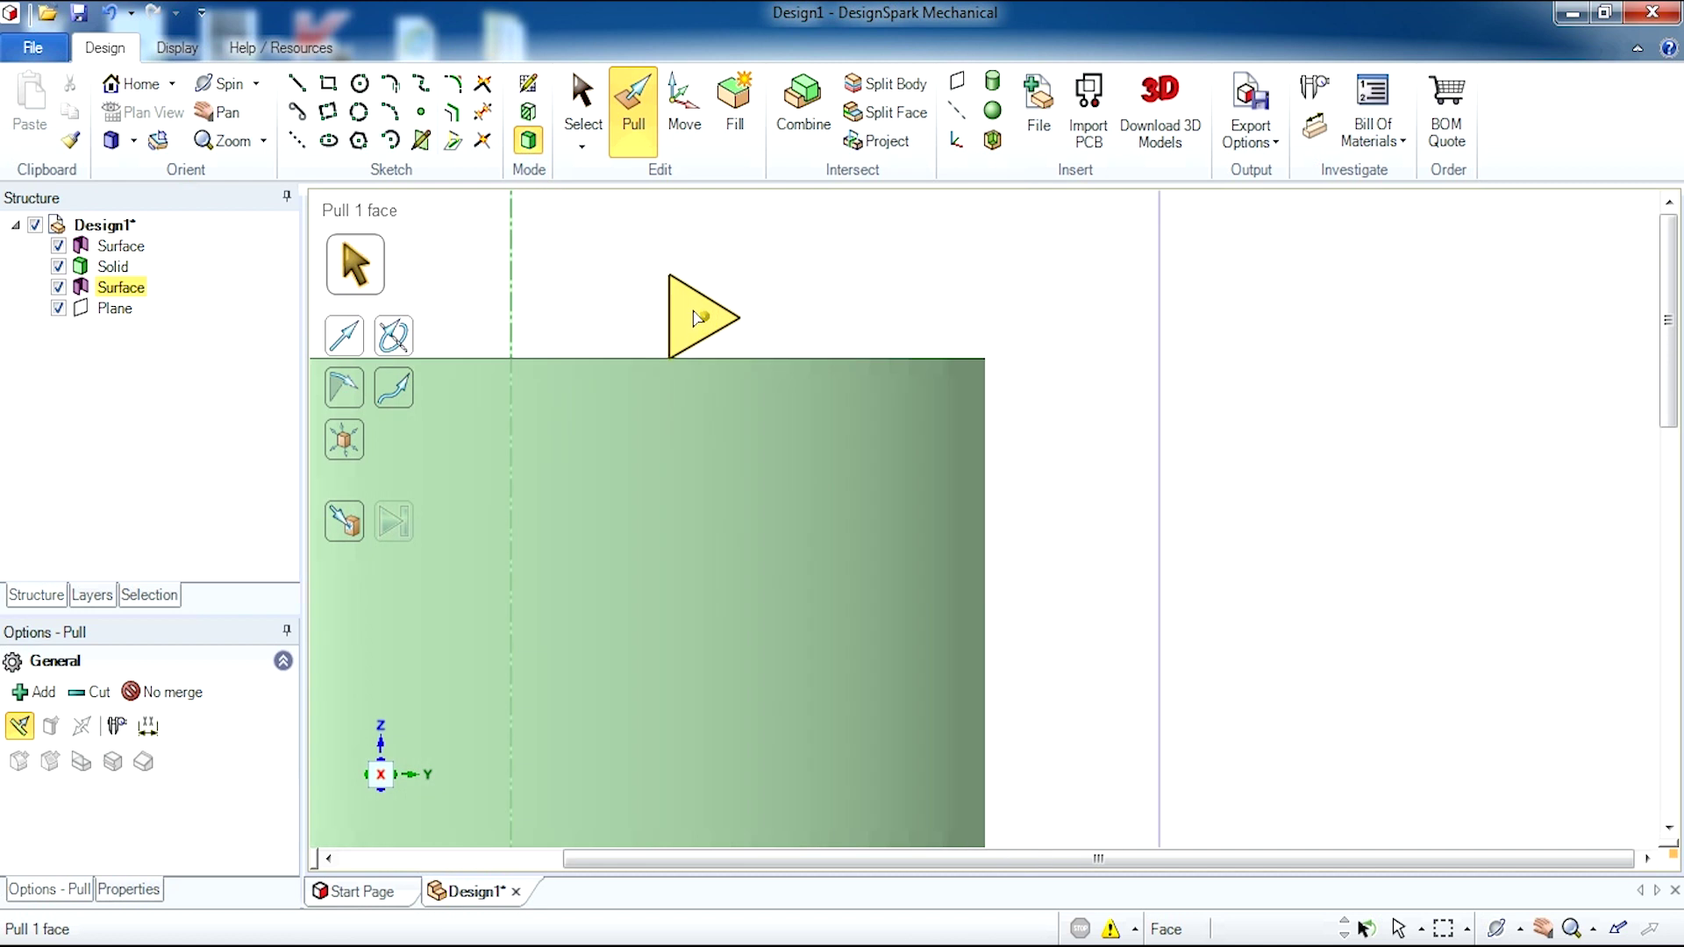
pyautogui.click(699, 318)
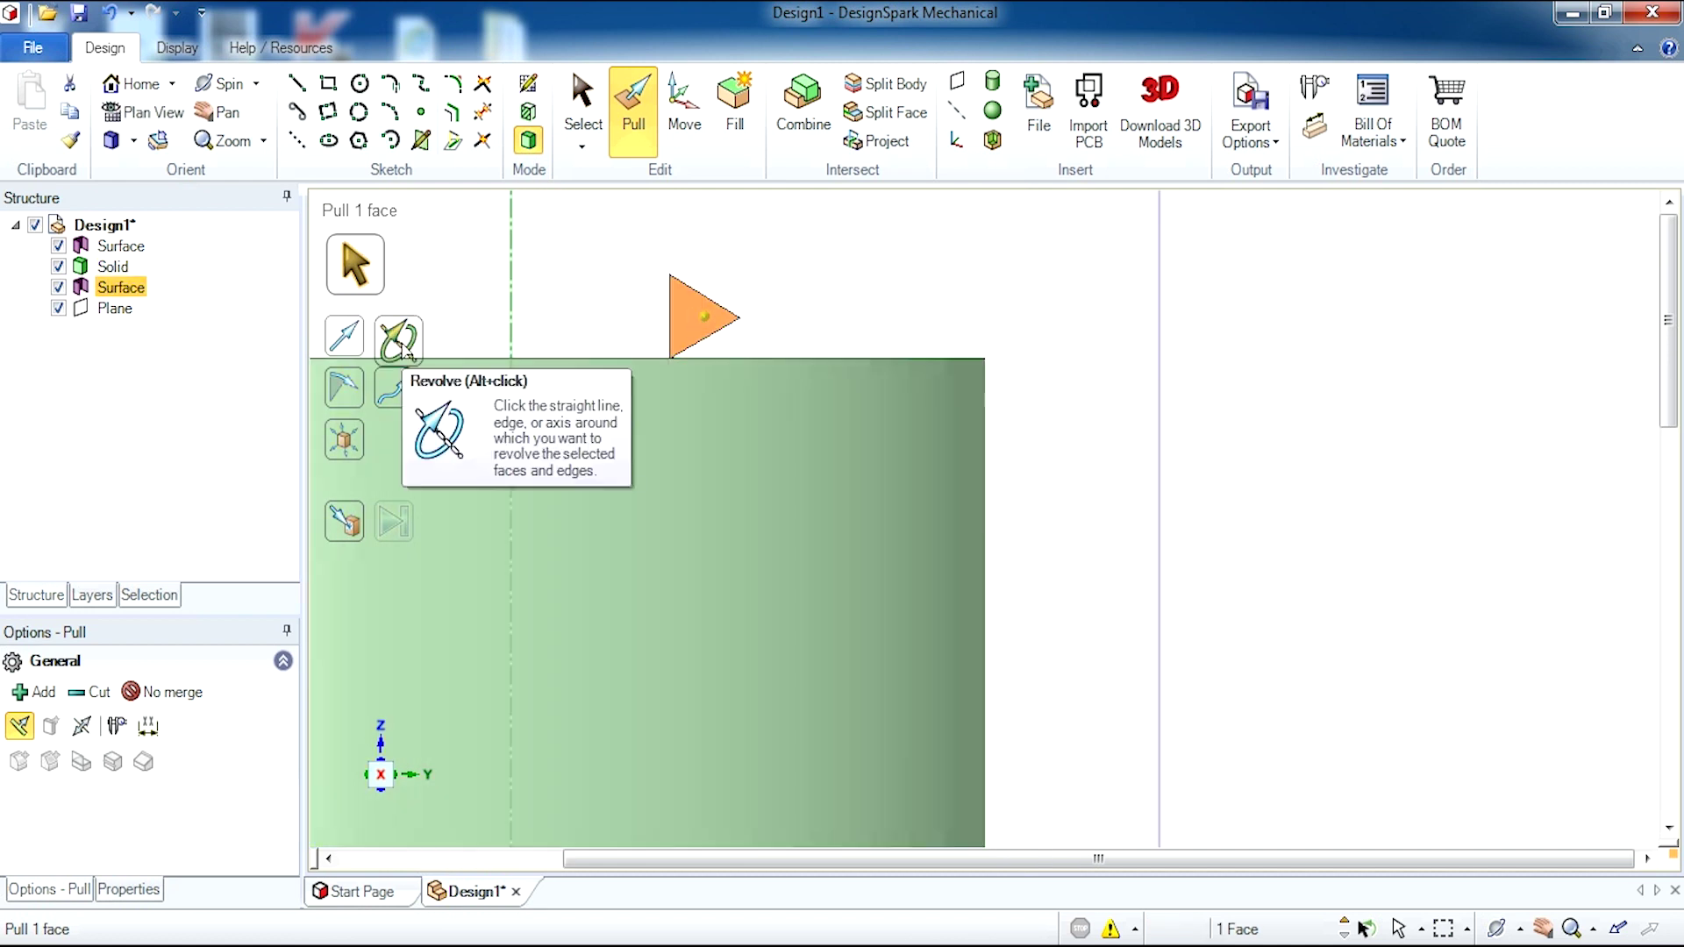
pyautogui.click(634, 130)
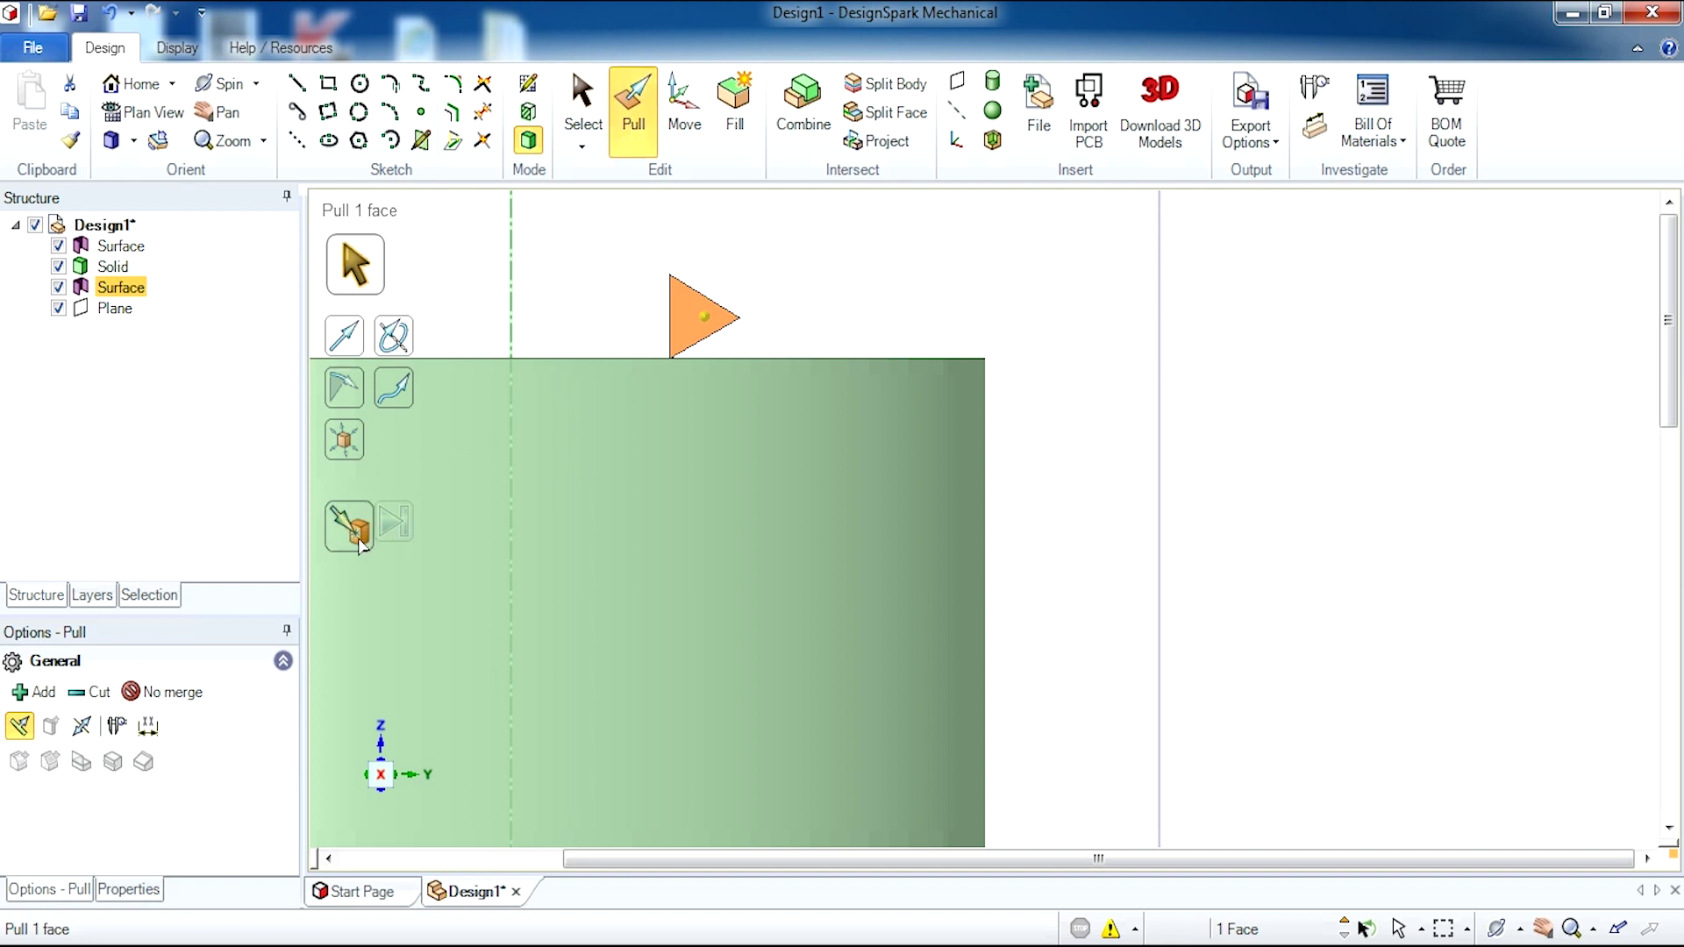
pyautogui.click(410, 346)
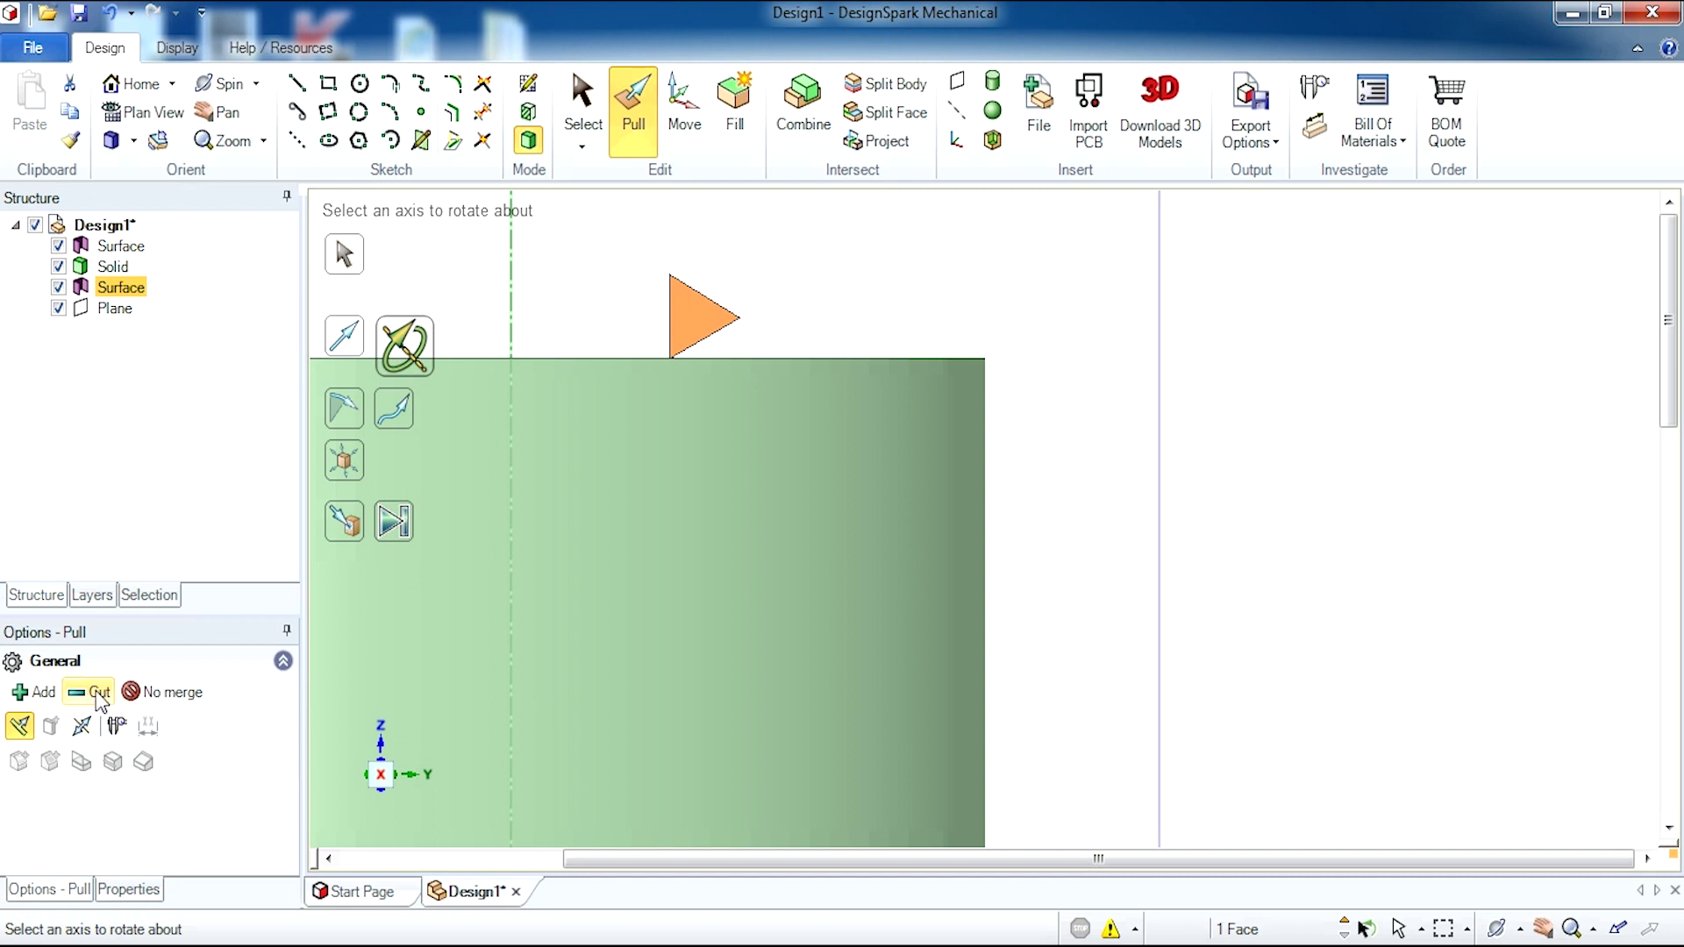
pyautogui.click(512, 320)
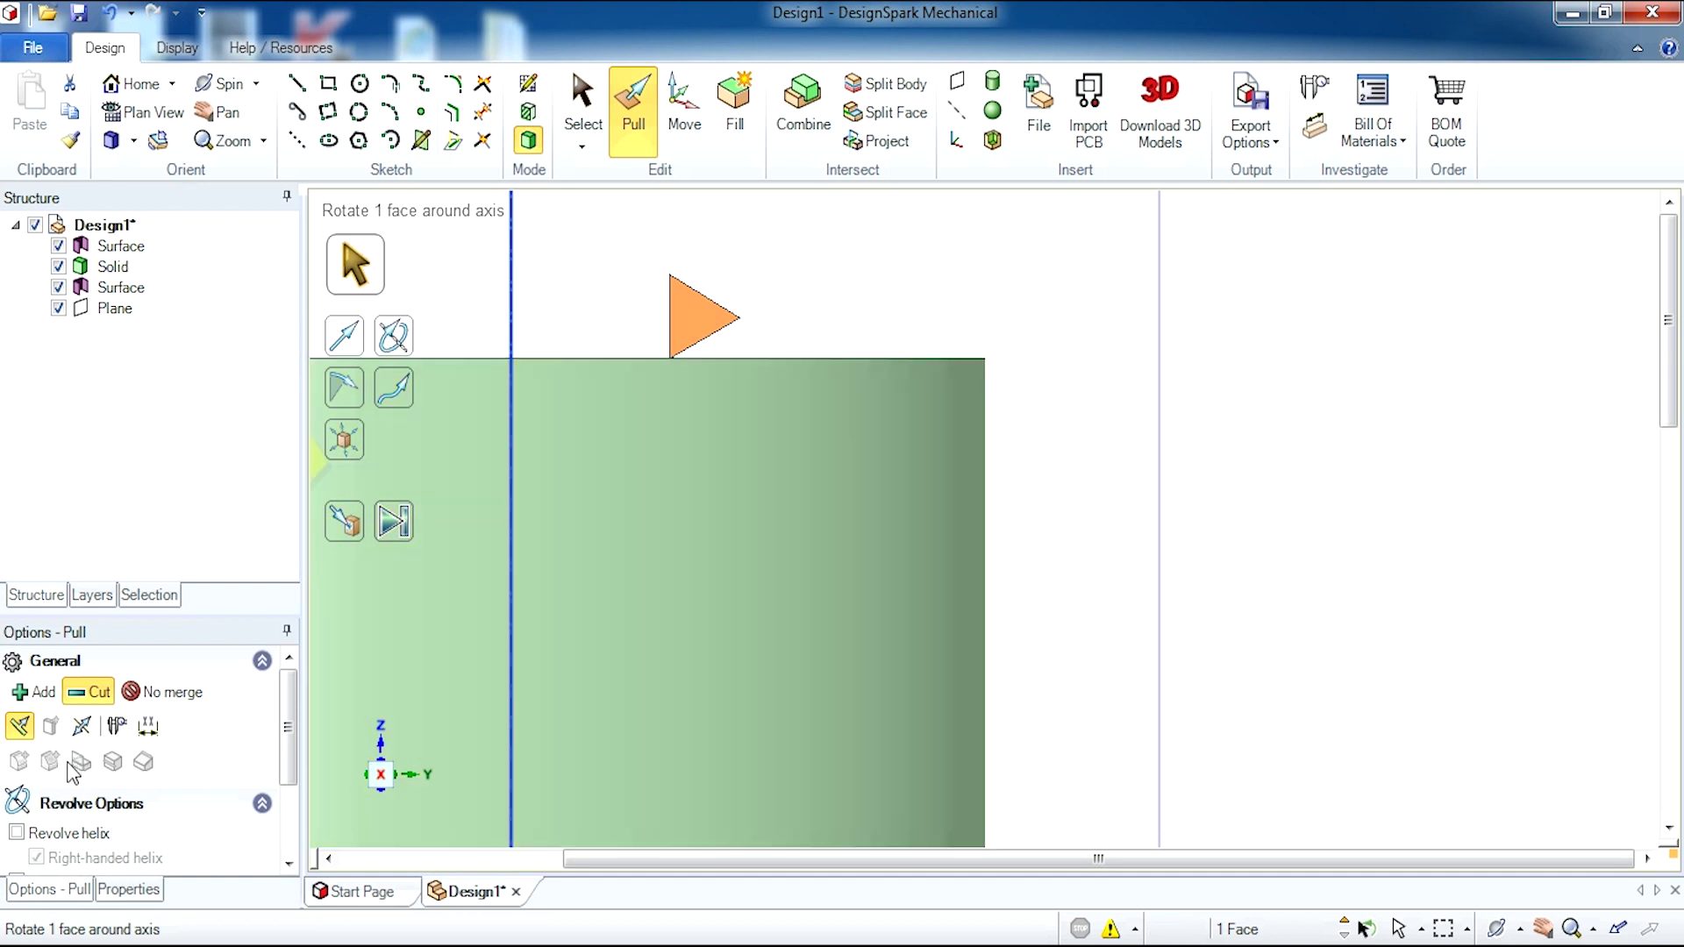
# Cut the triangle through the bore wall as a right-handed revolve helix with height -22 mm and pitch 1 mm
pyautogui.moveTo(291, 733); pyautogui.dragTo(288, 783)
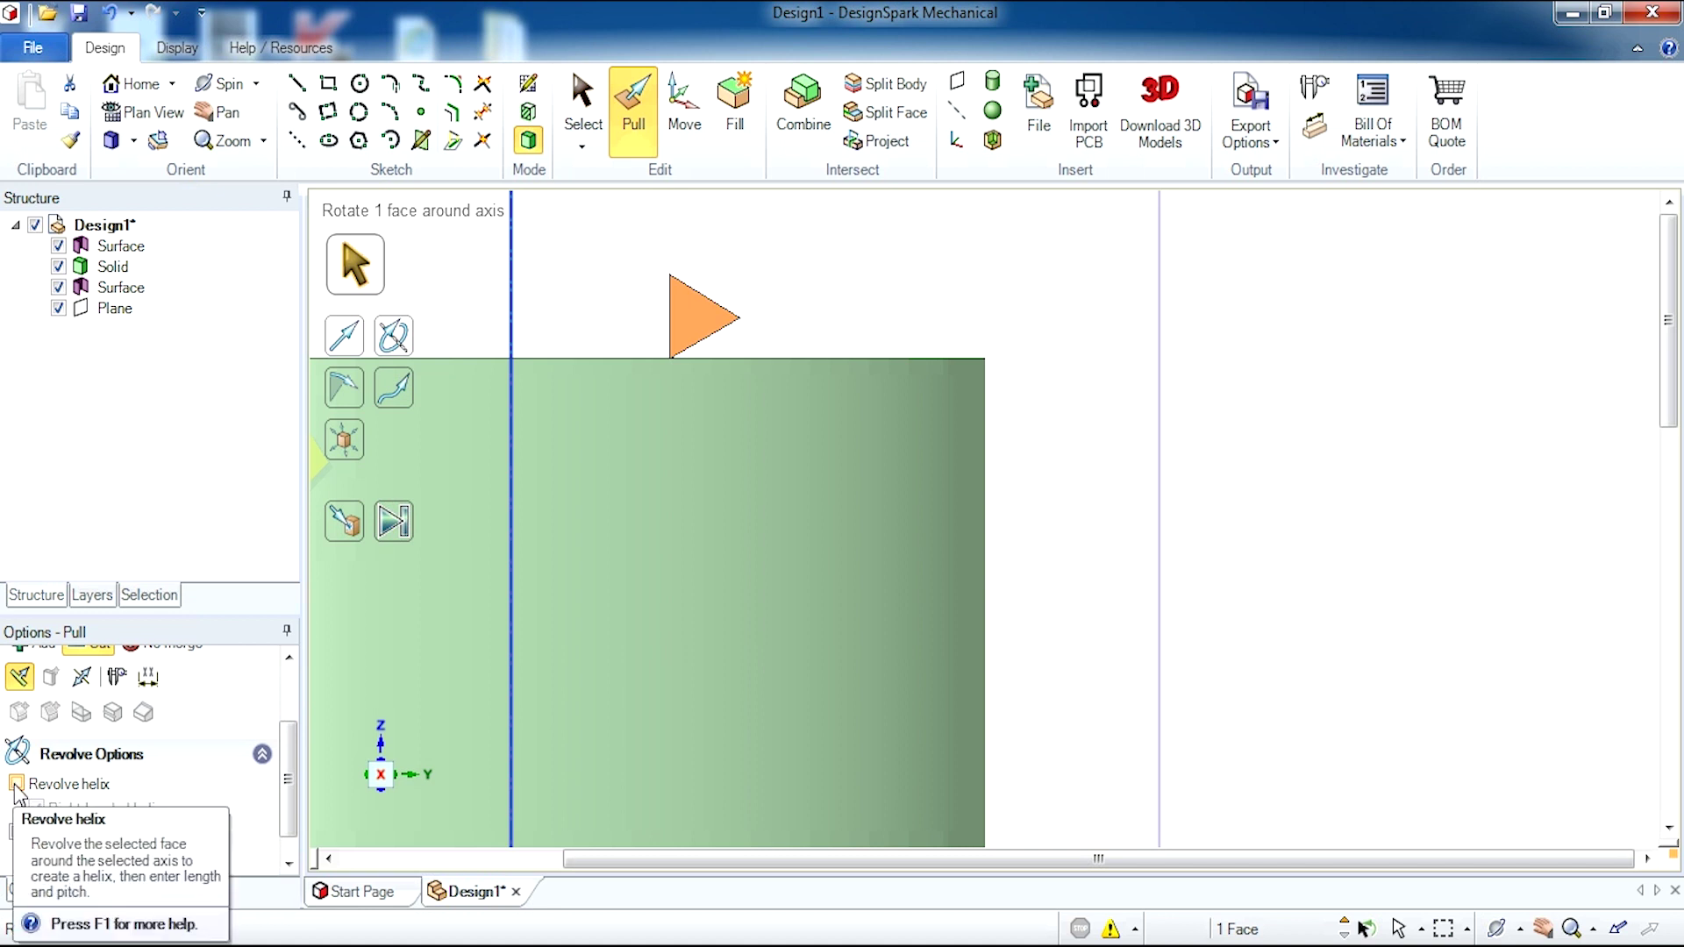
pyautogui.click(16, 785)
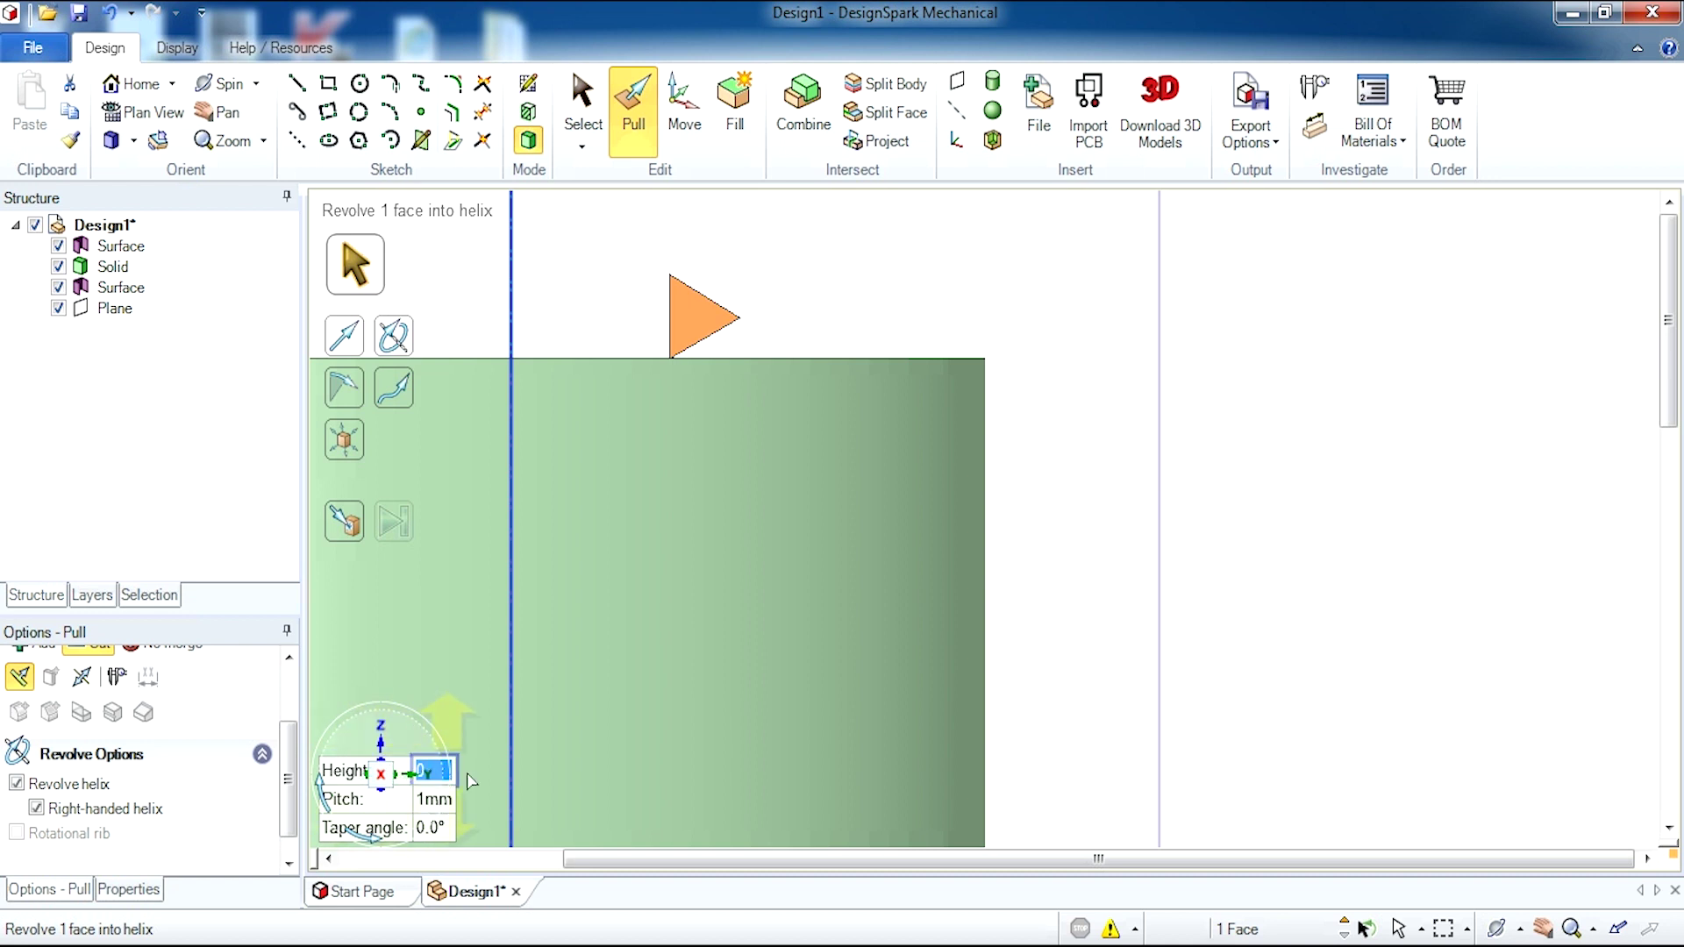
pyautogui.press('BackSpace')
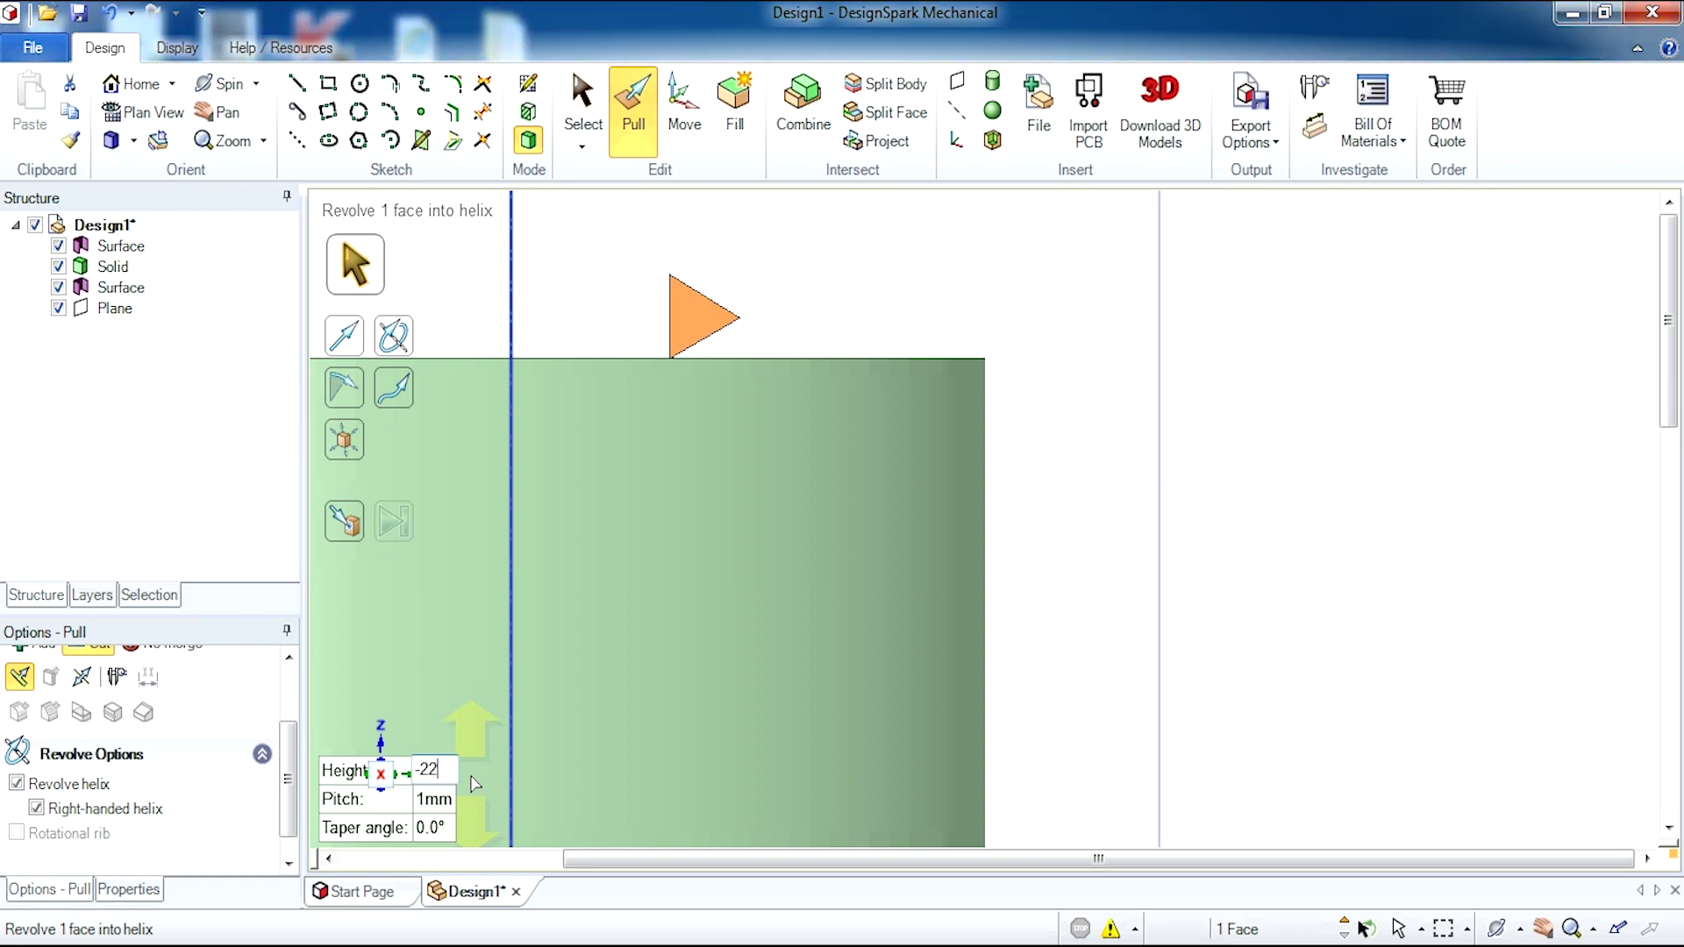
pyautogui.press('Escape')
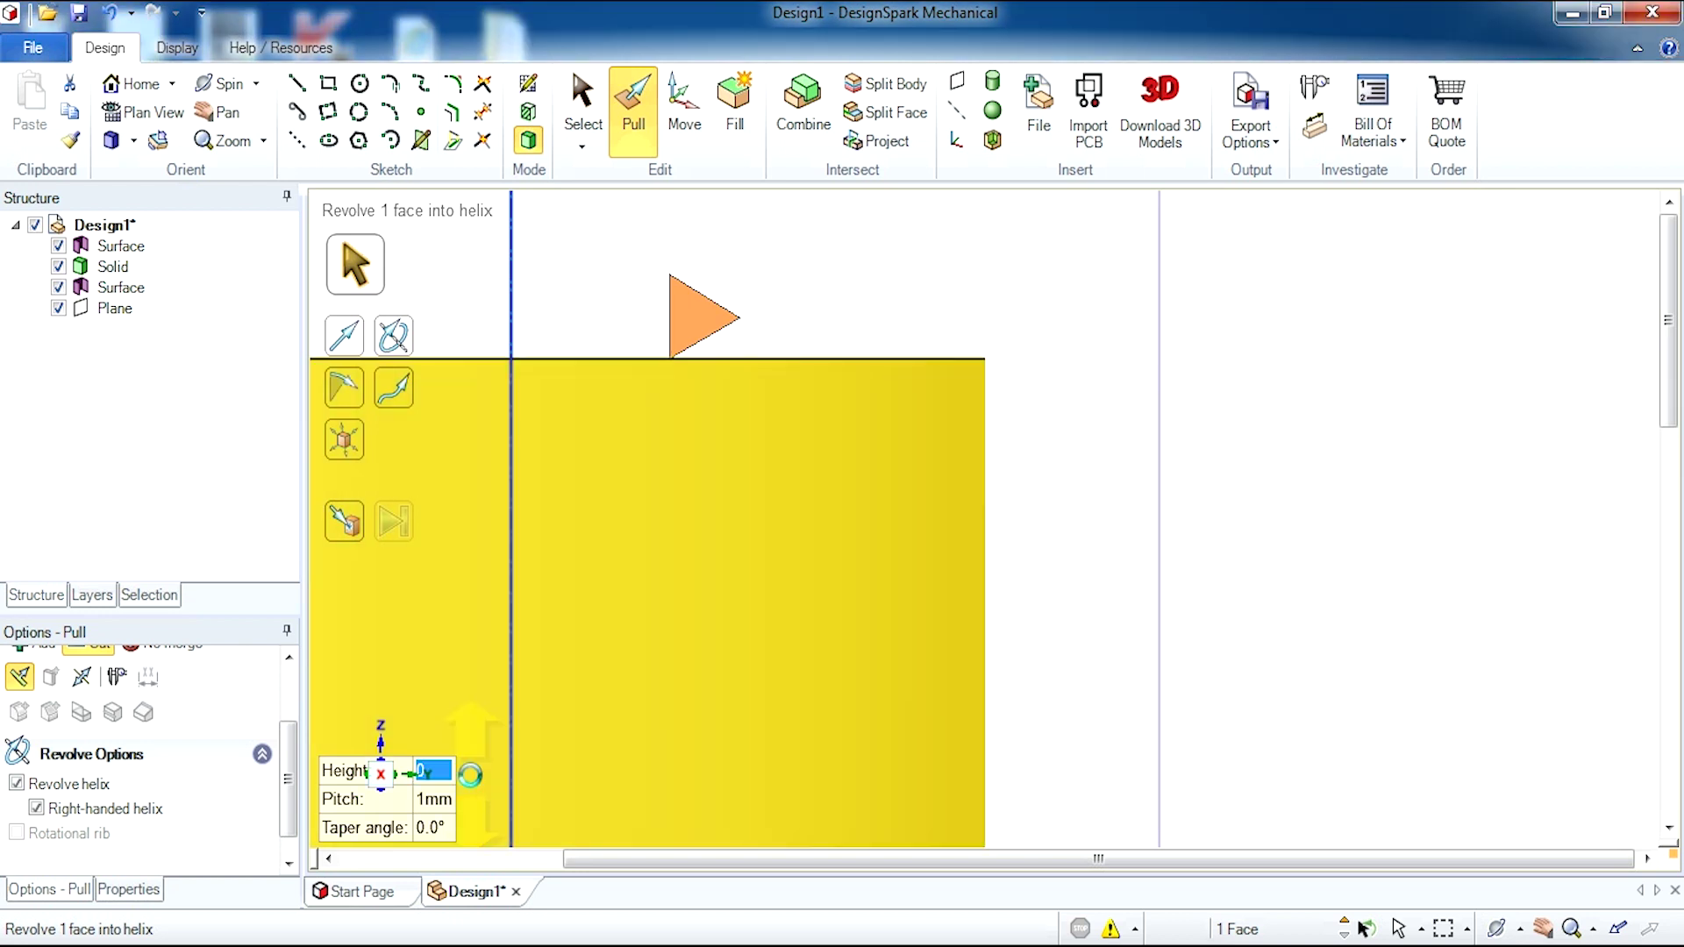
# Examine the helical thread inside the bore from above and from several angles
pyautogui.scroll(-3, 544, 499)
pyautogui.moveTo(529, 537); pyautogui.dragTo(566, 676, button='middle')
pyautogui.scroll(-3, 426, 344)
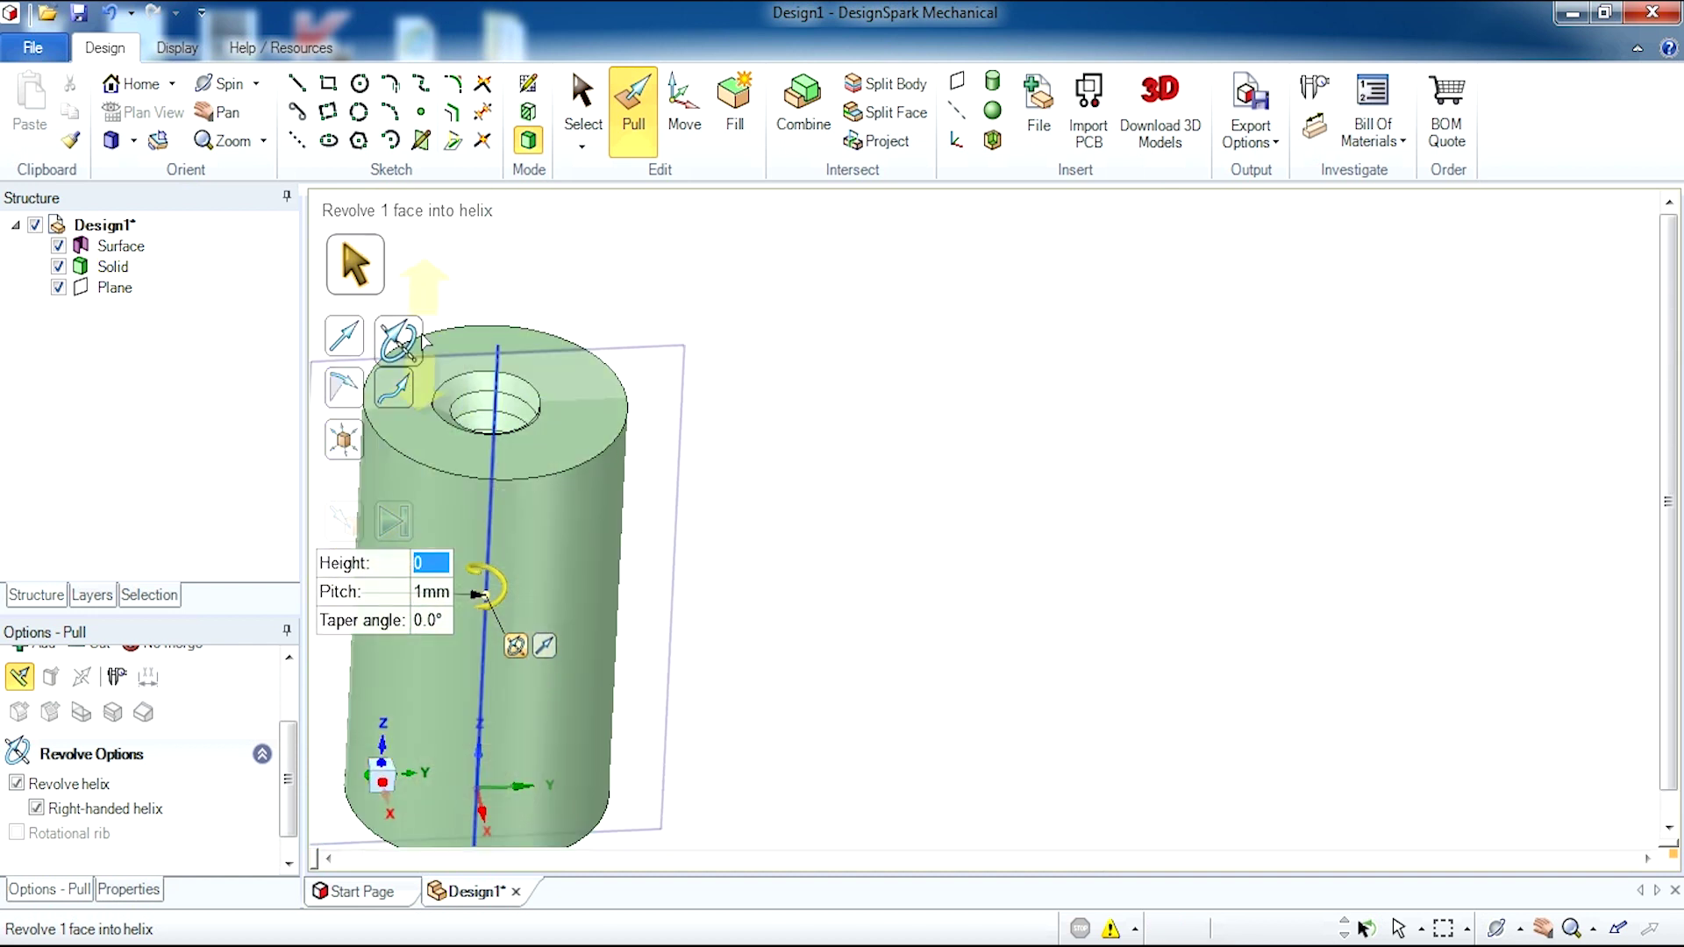
pyautogui.scroll(5, 421, 342)
pyautogui.moveTo(764, 366); pyautogui.dragTo(744, 544, button='middle')
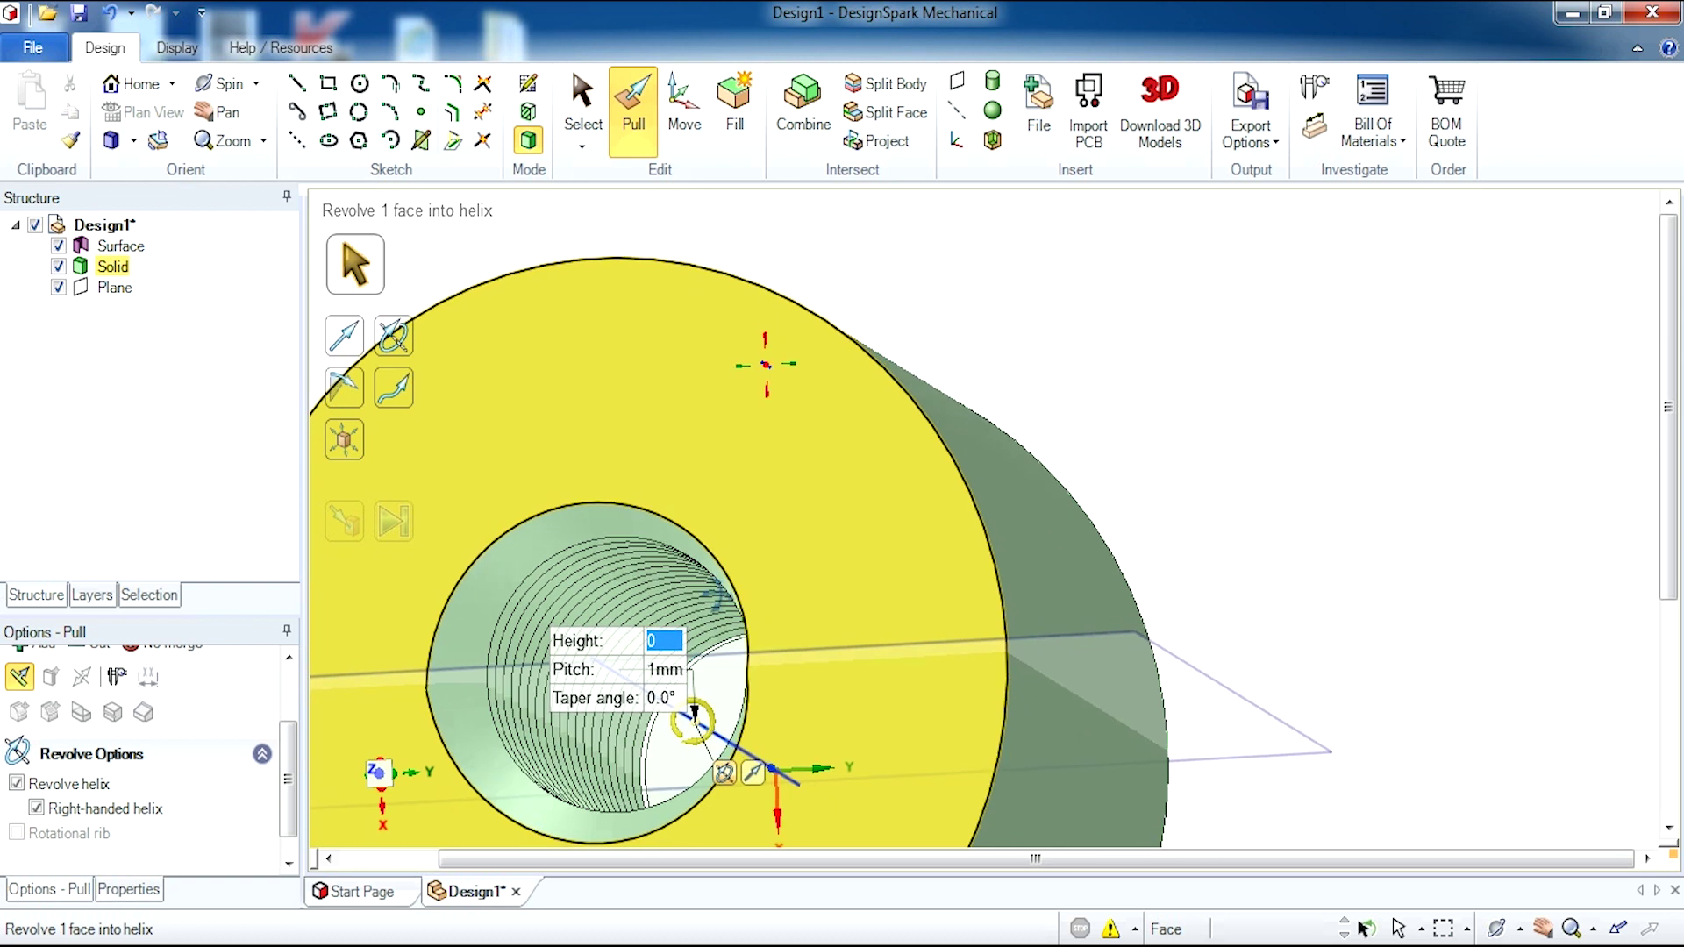
pyautogui.moveTo(715, 597); pyautogui.dragTo(754, 667, button='middle')
pyautogui.scroll(-6, 754, 666)
pyautogui.moveTo(750, 750); pyautogui.dragTo(750, 633, button='middle')
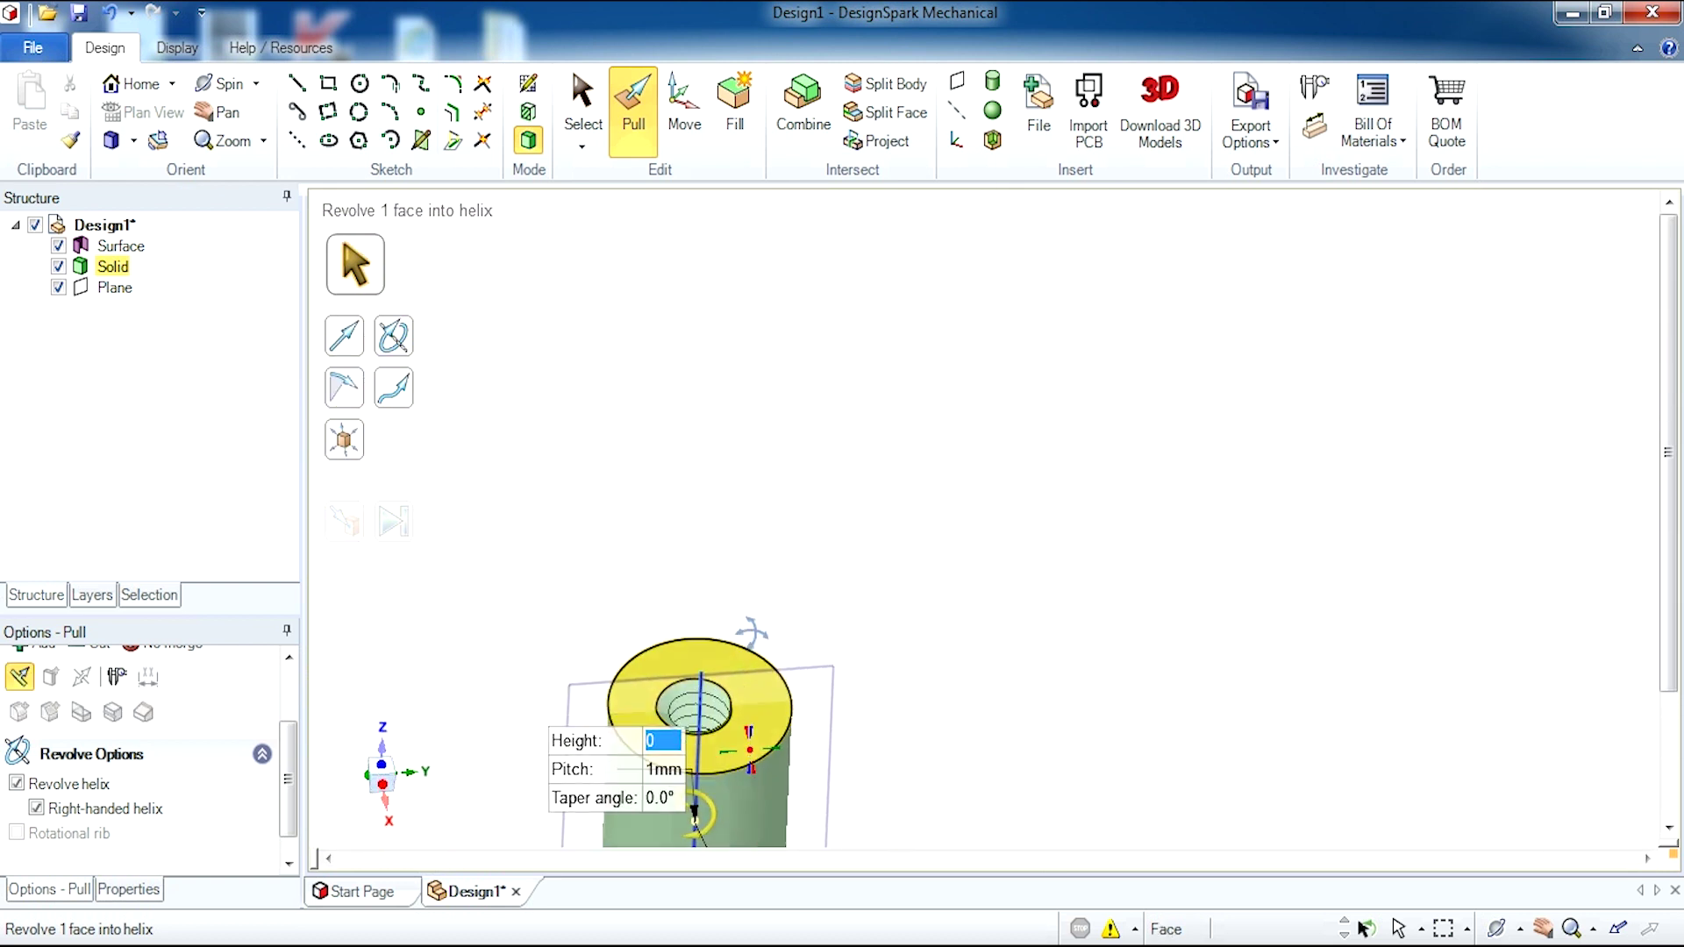
pyautogui.scroll(3, 728, 789)
pyautogui.scroll(-6, 710, 808)
pyautogui.scroll(7, 682, 834)
# Look straight at the plane, leave the Pull tool and inspect the threaded bore's opening in the home orientation
pyautogui.press('v')
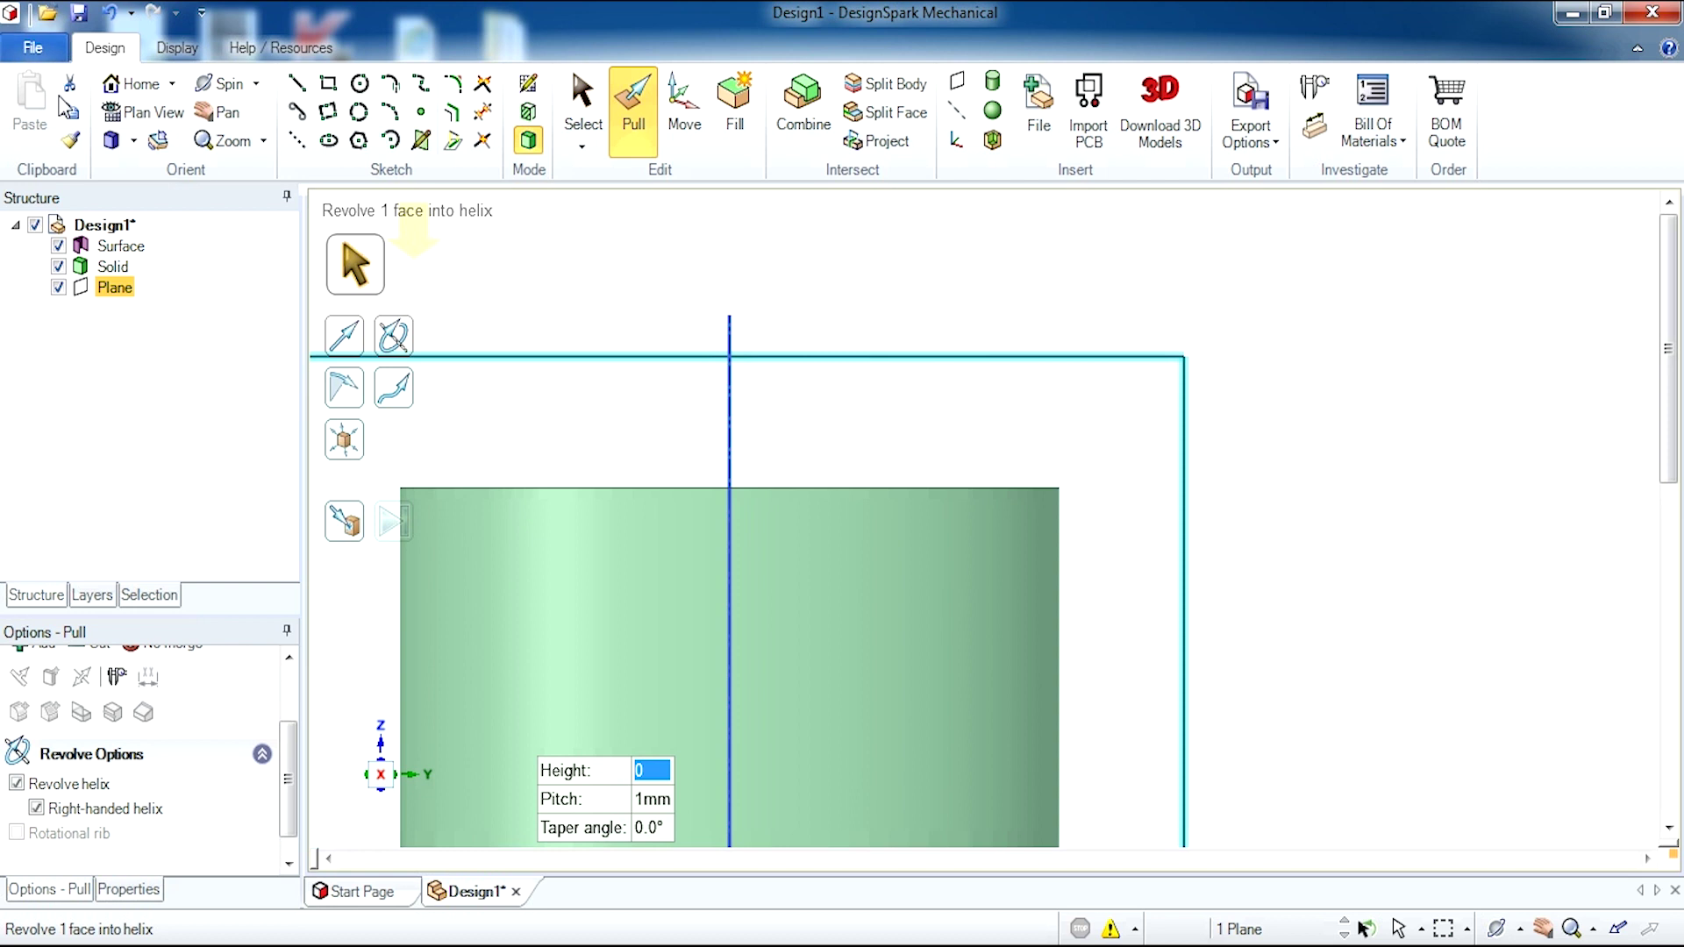
pyautogui.click(583, 110)
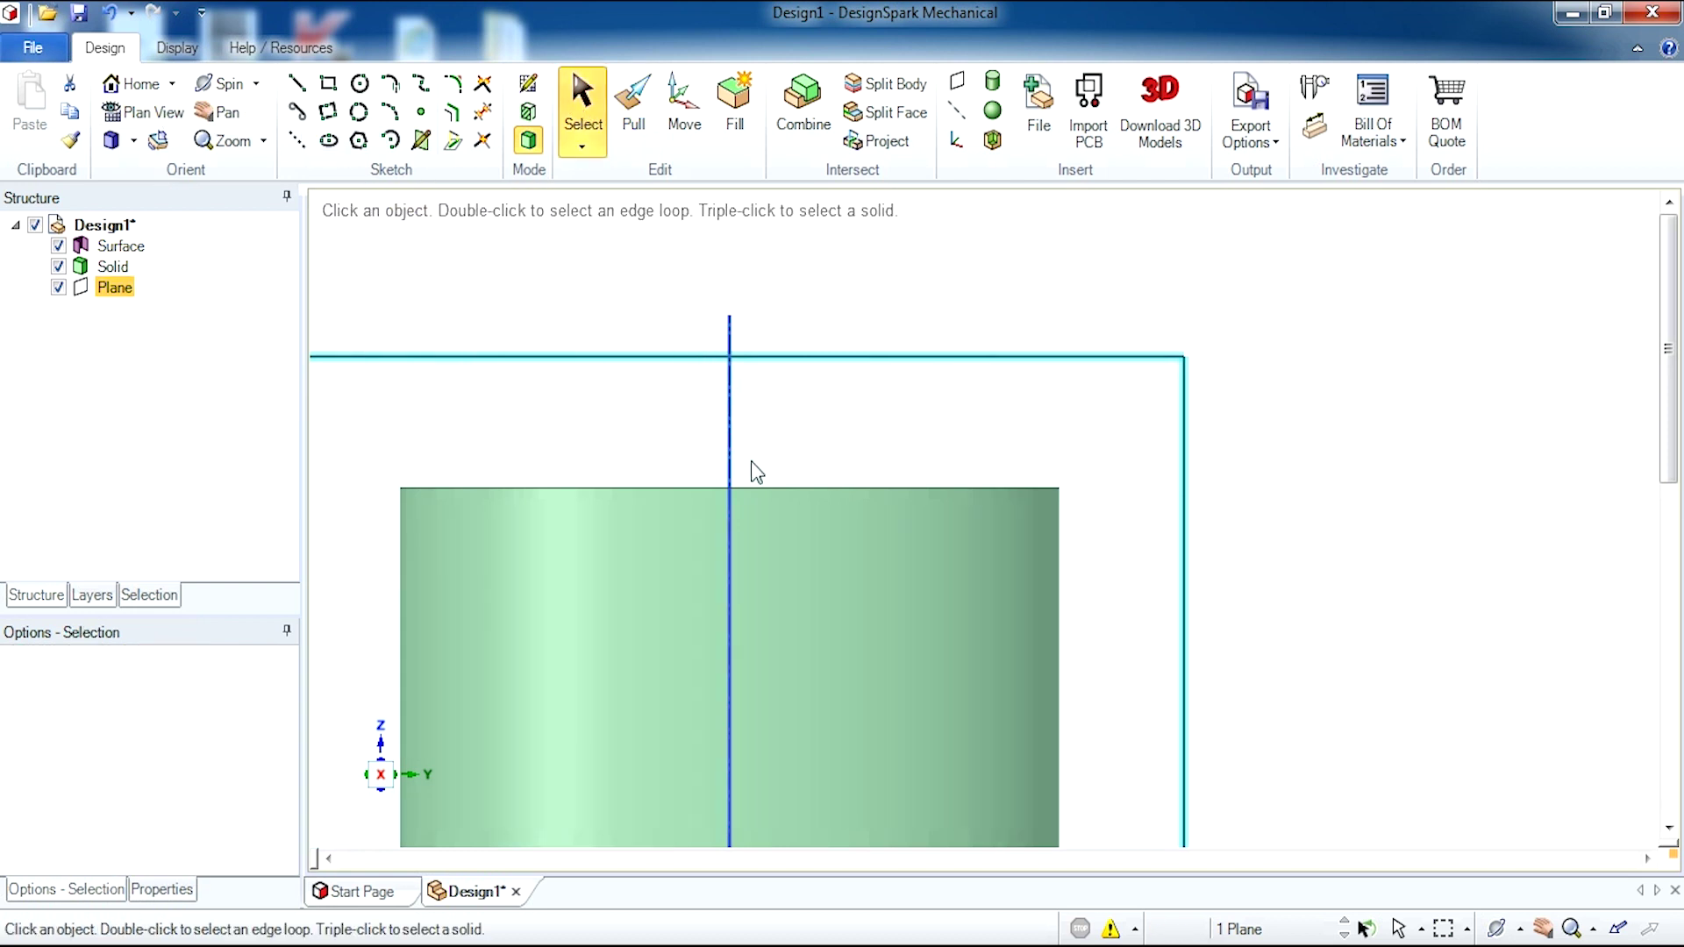
pyautogui.press('h')
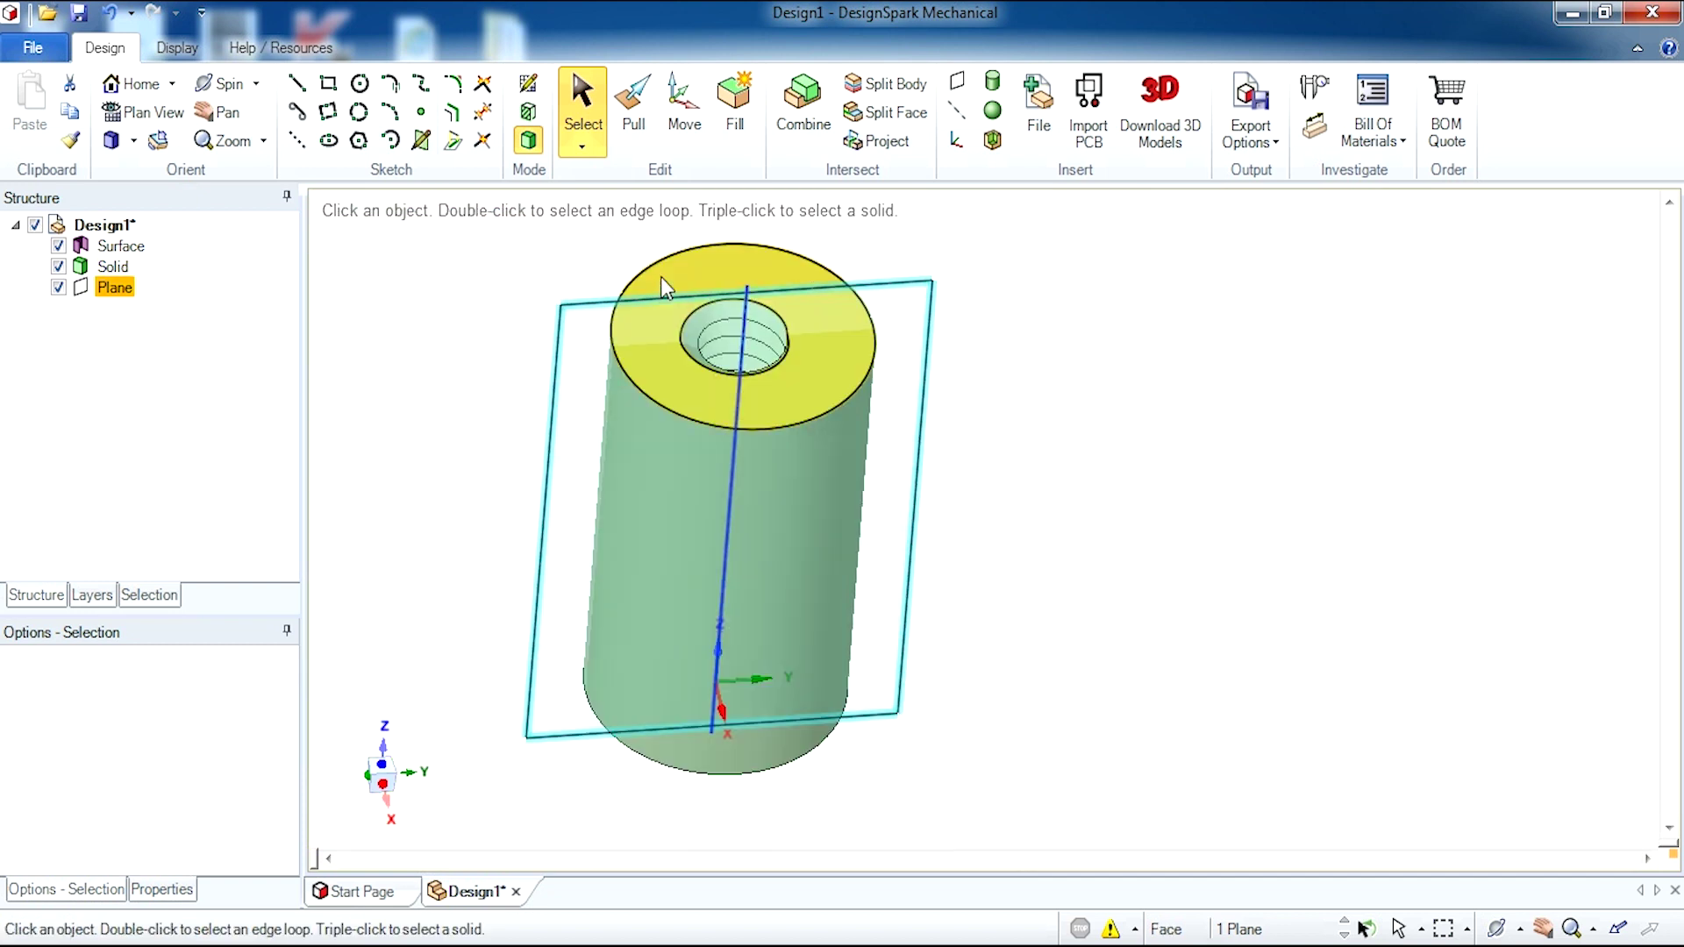
pyautogui.scroll(5, 660, 276)
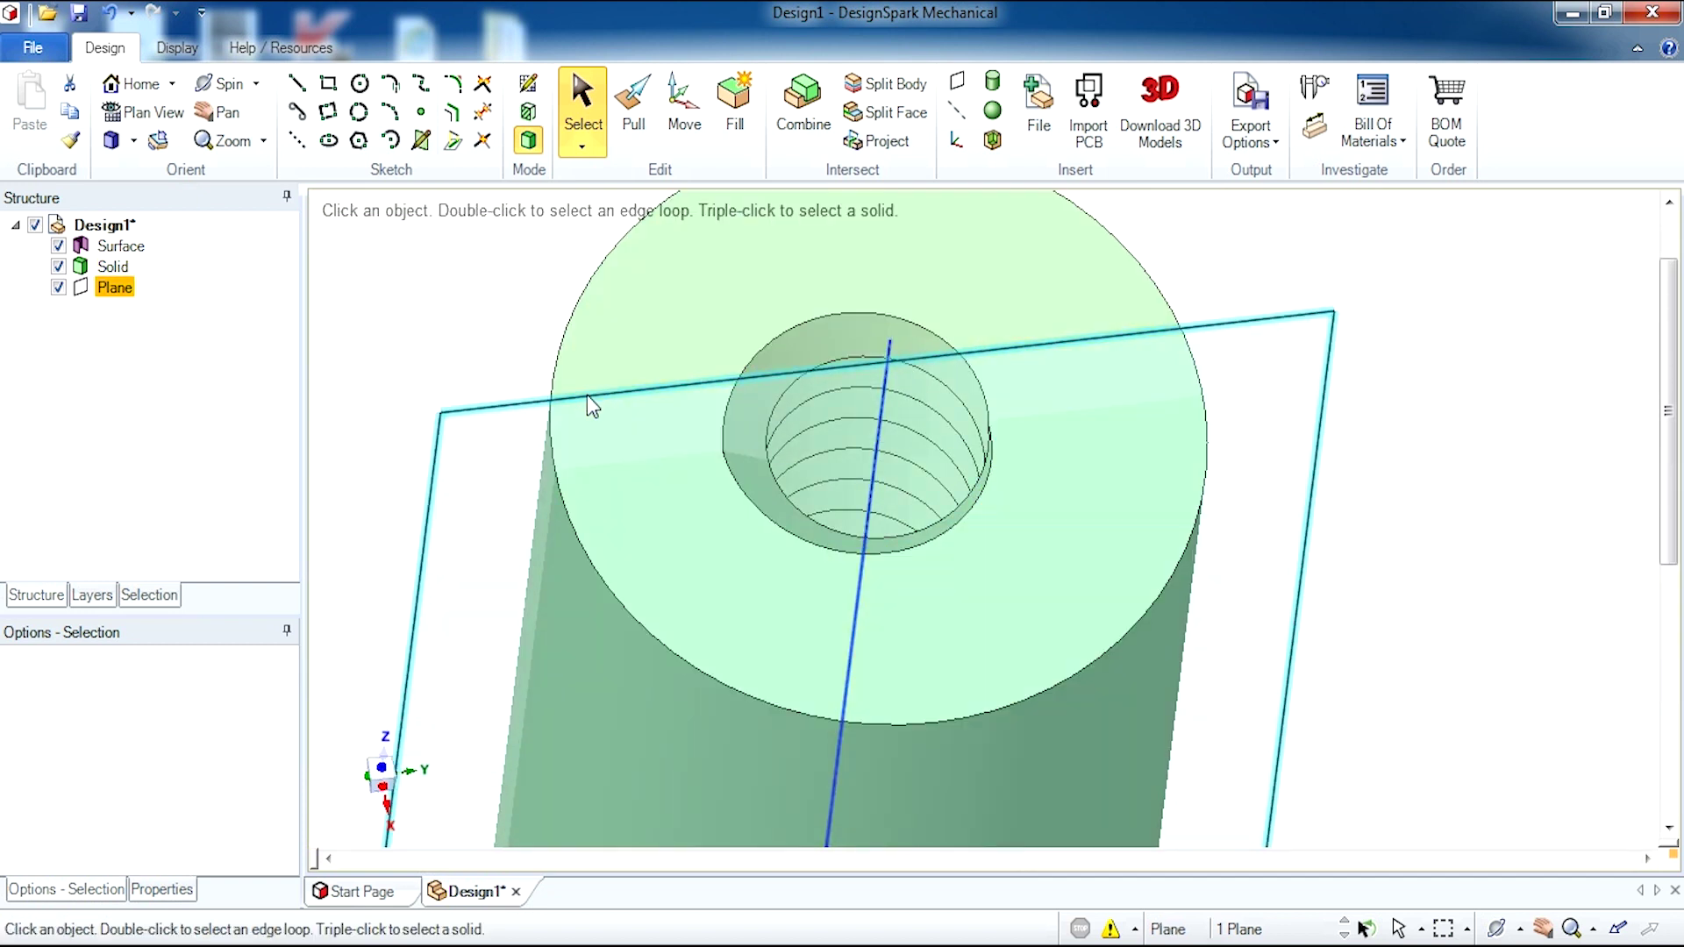